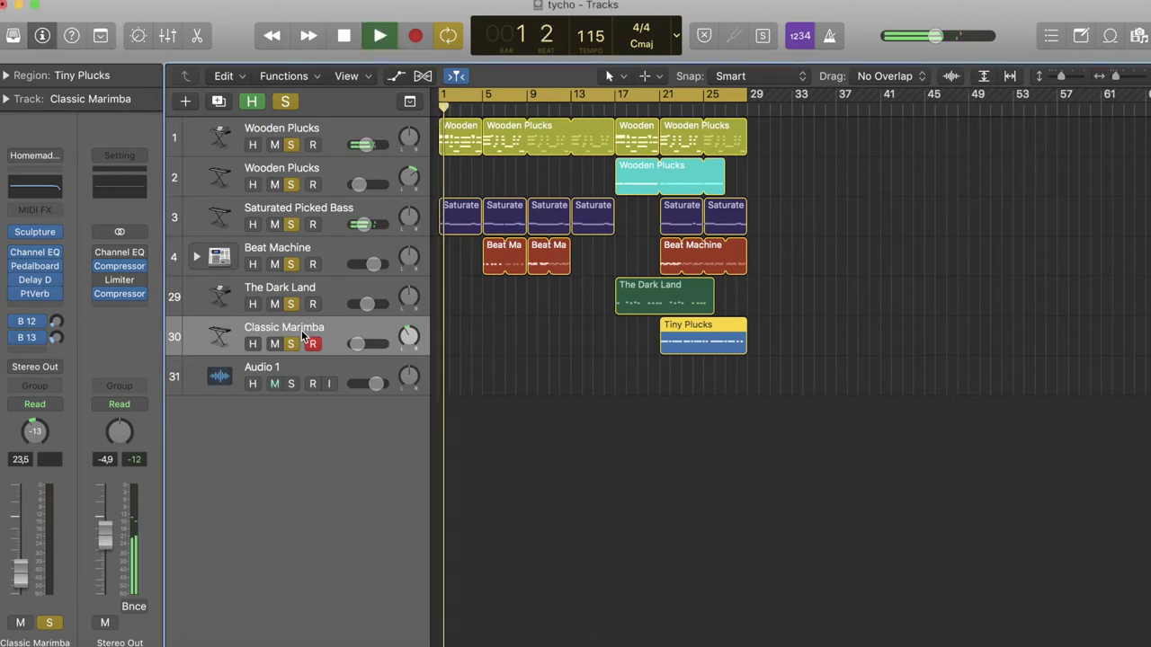
Unsolo all six tracks, stop playback, return to bar 1 and select the first Wooden Plucks track
click(293, 341)
click(292, 304)
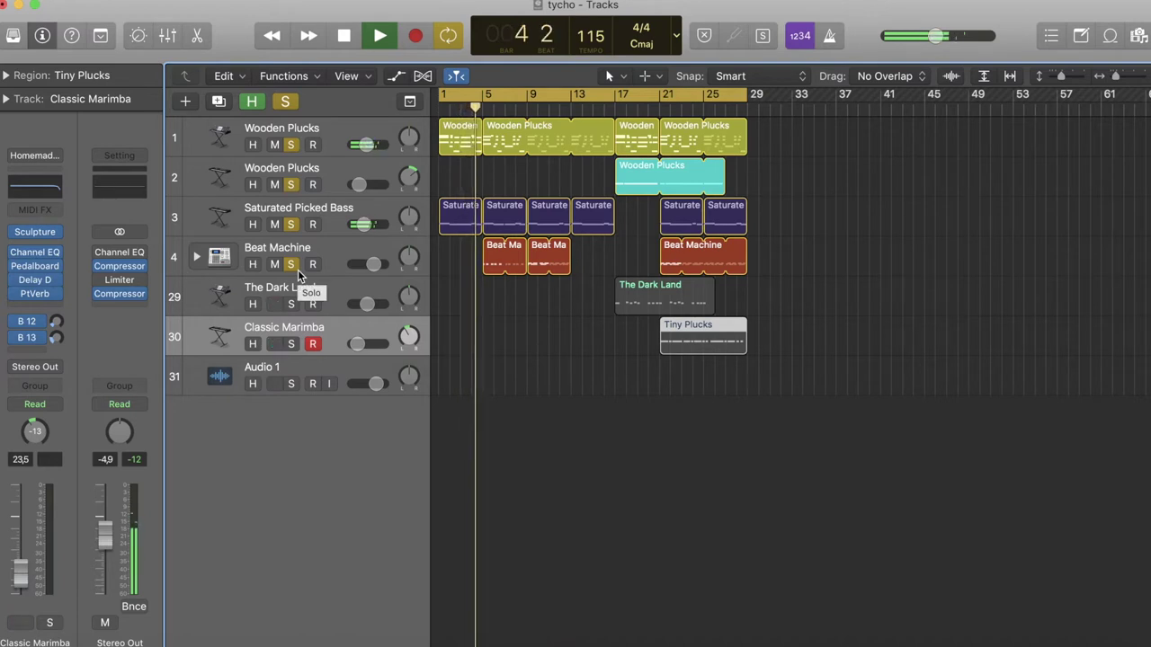
key(space)
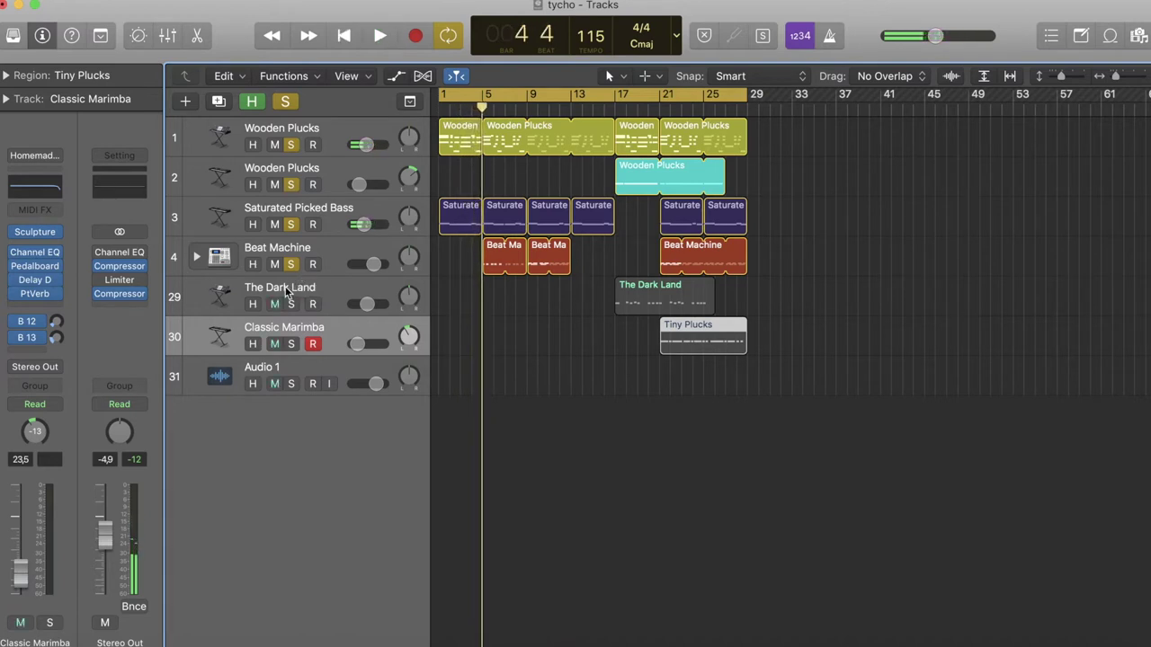
click(290, 264)
click(291, 224)
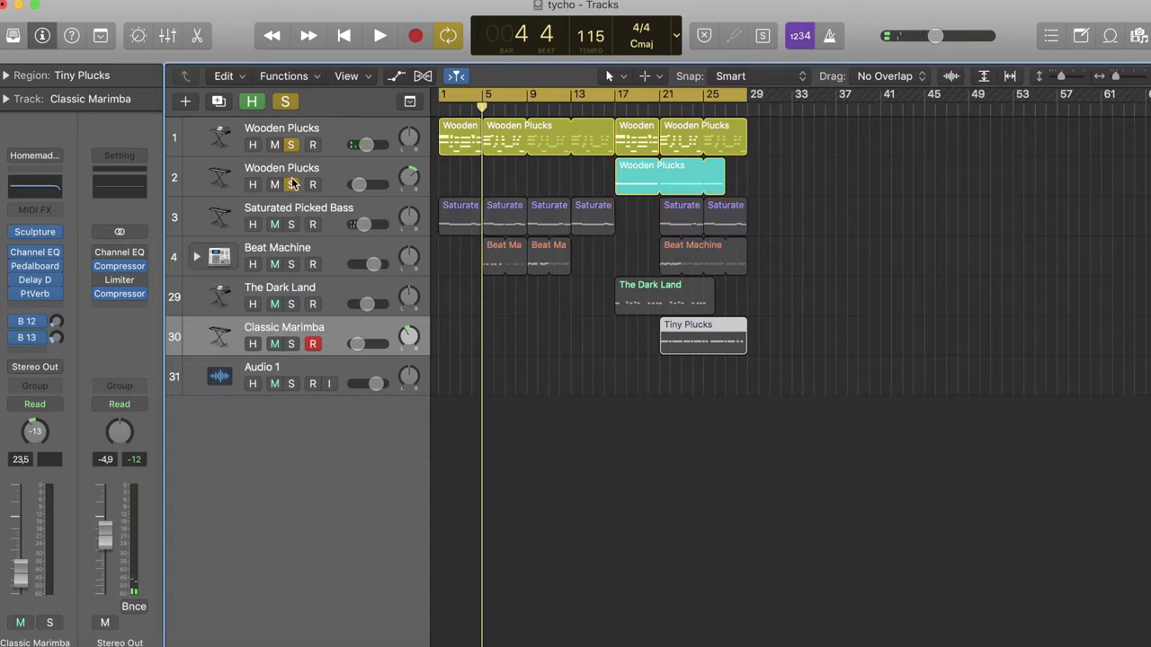
click(291, 184)
click(290, 144)
click(350, 37)
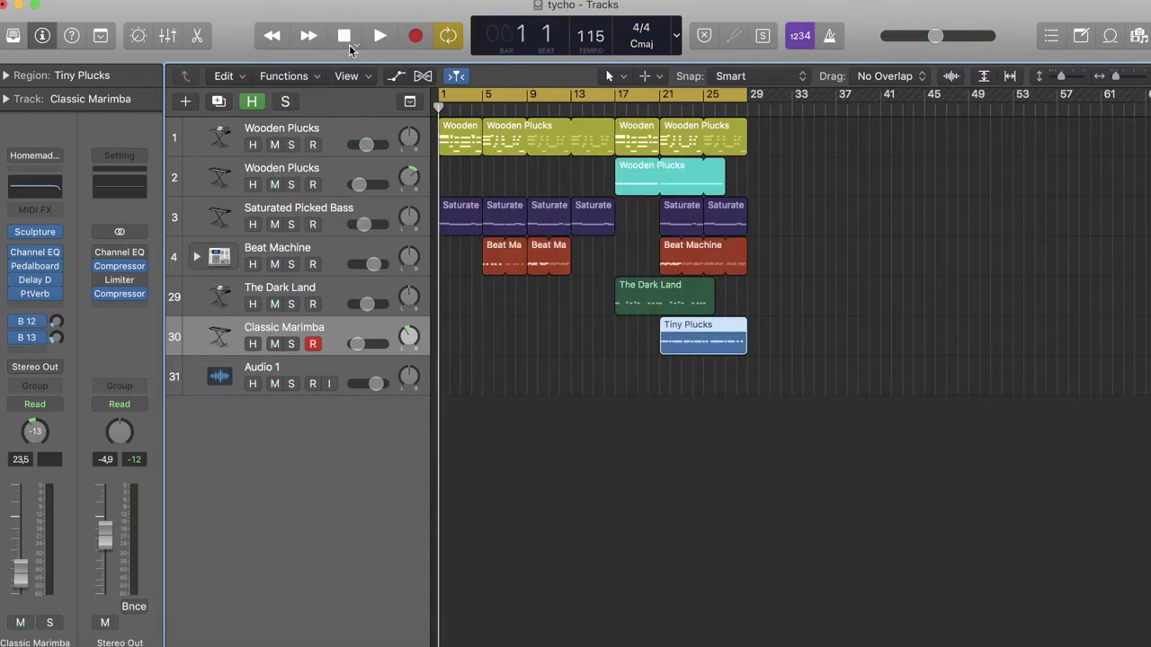
click(347, 132)
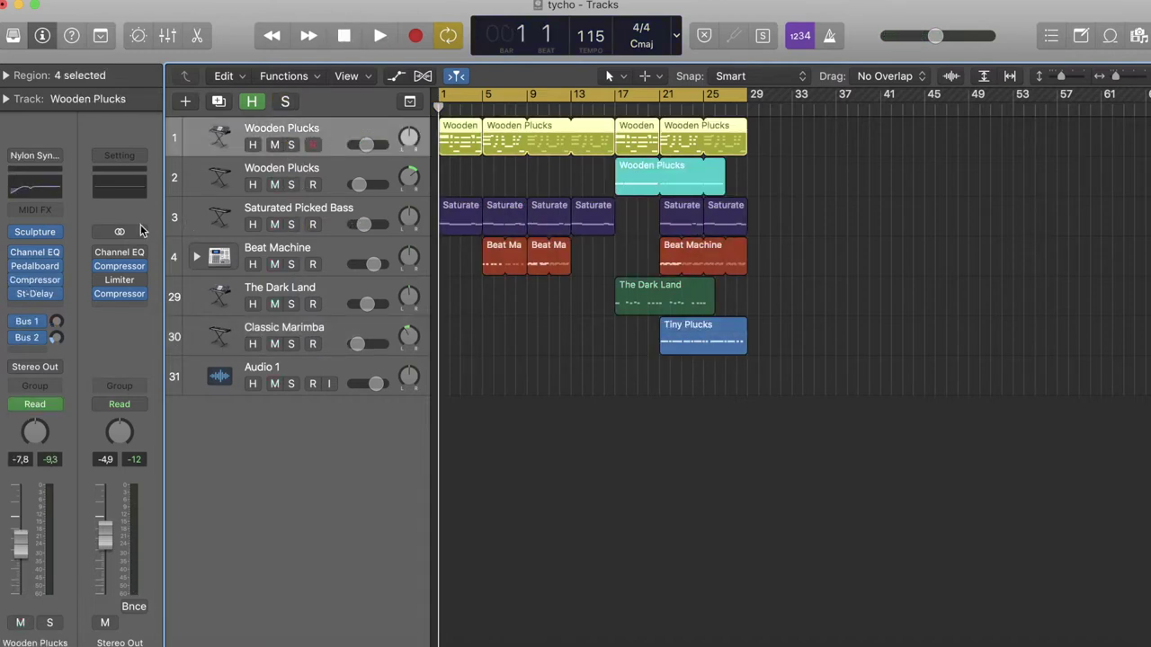
click(34, 233)
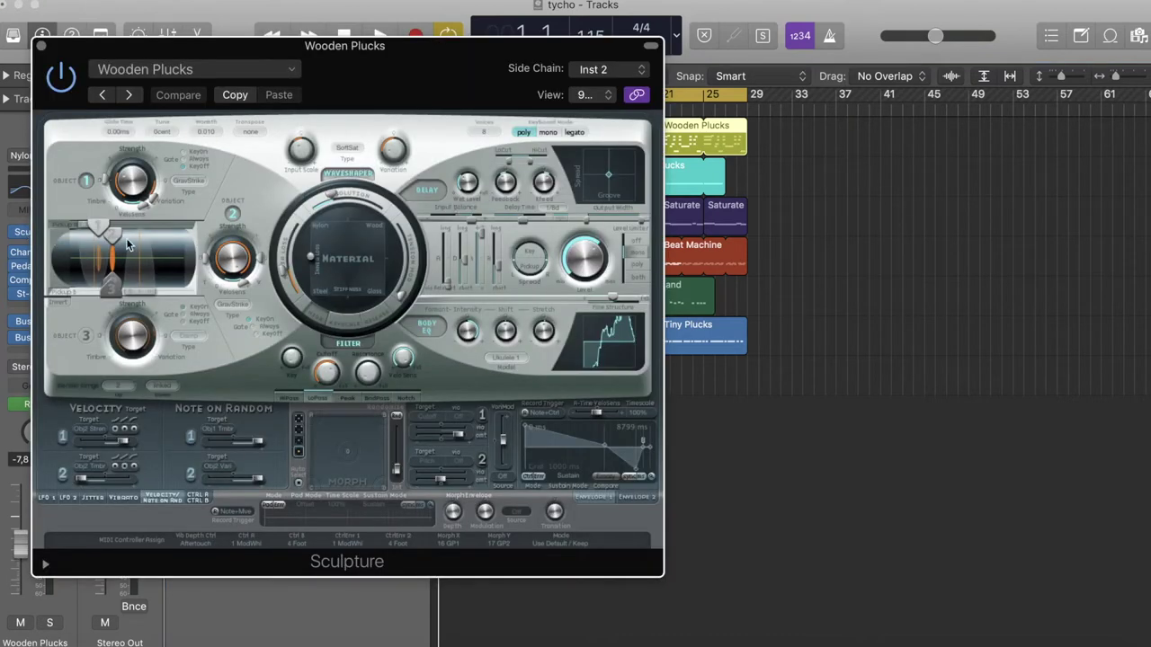
key(super+k)
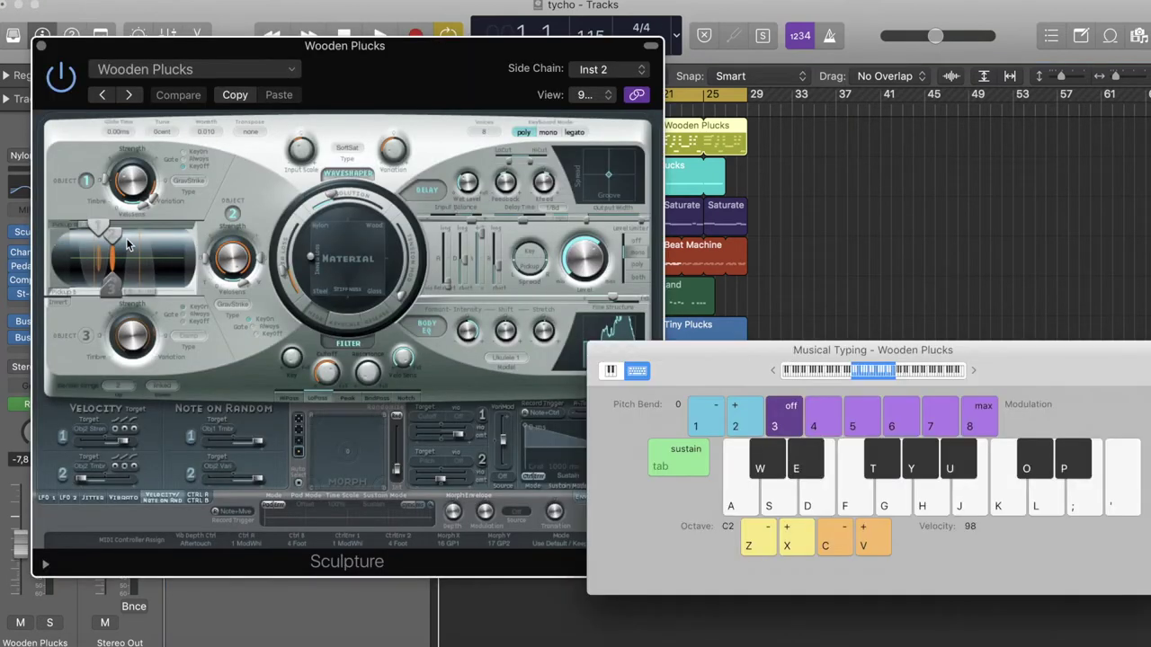
key(k)
key(semicolon)
key(h)
key(j)
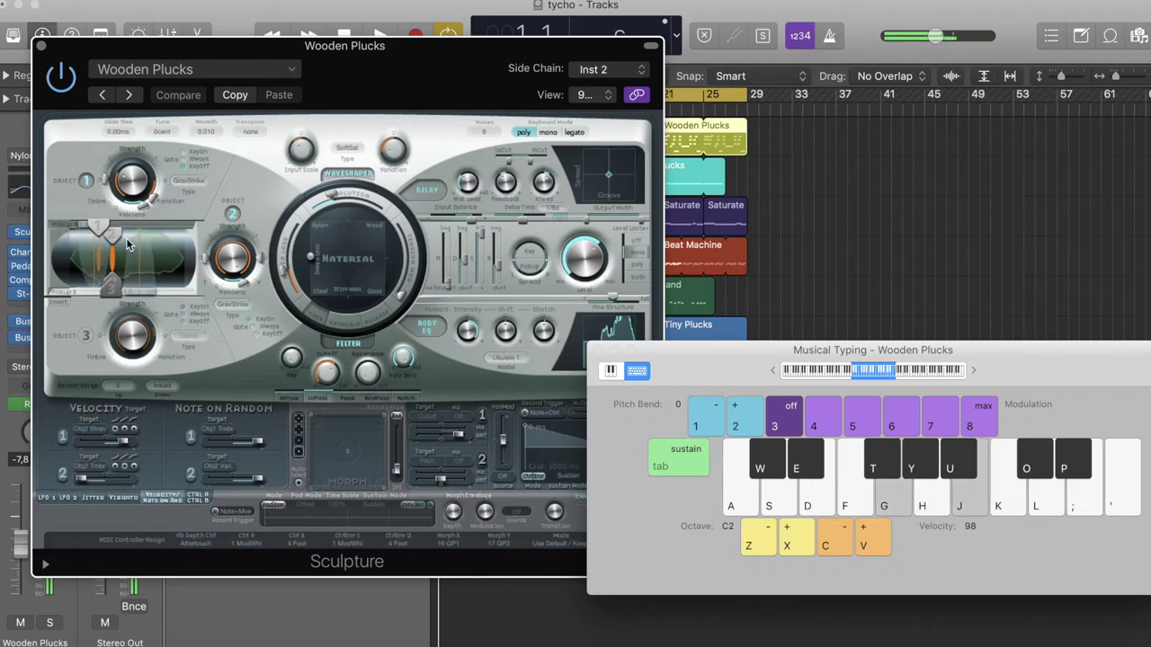
key(l)
key(g)
key(f)
key(h)
key(k)
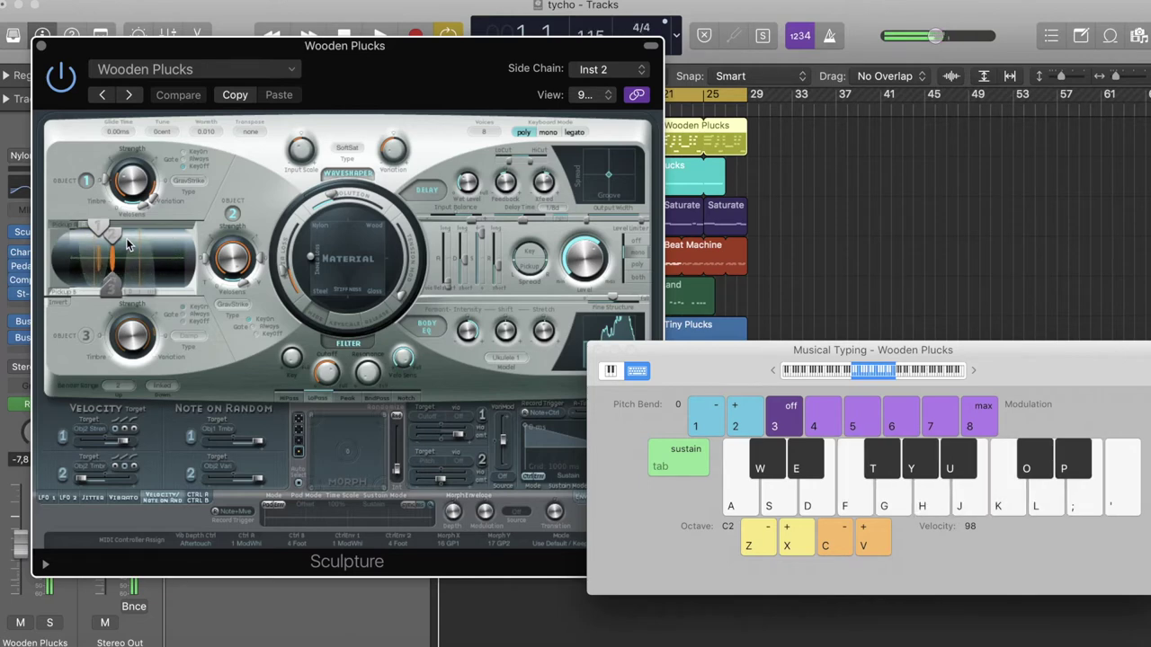
key(j)
key(g)
key(l)
key(j)
key(semicolon)
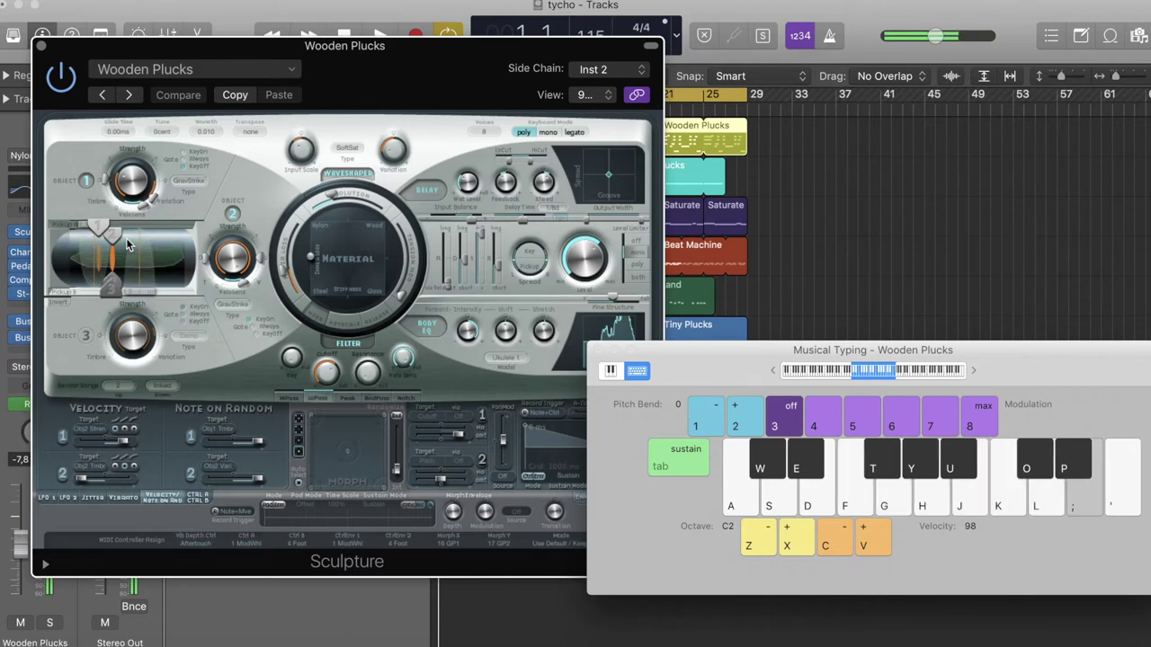
key(d)
key(g)
key(j)
key(a)
key(j)
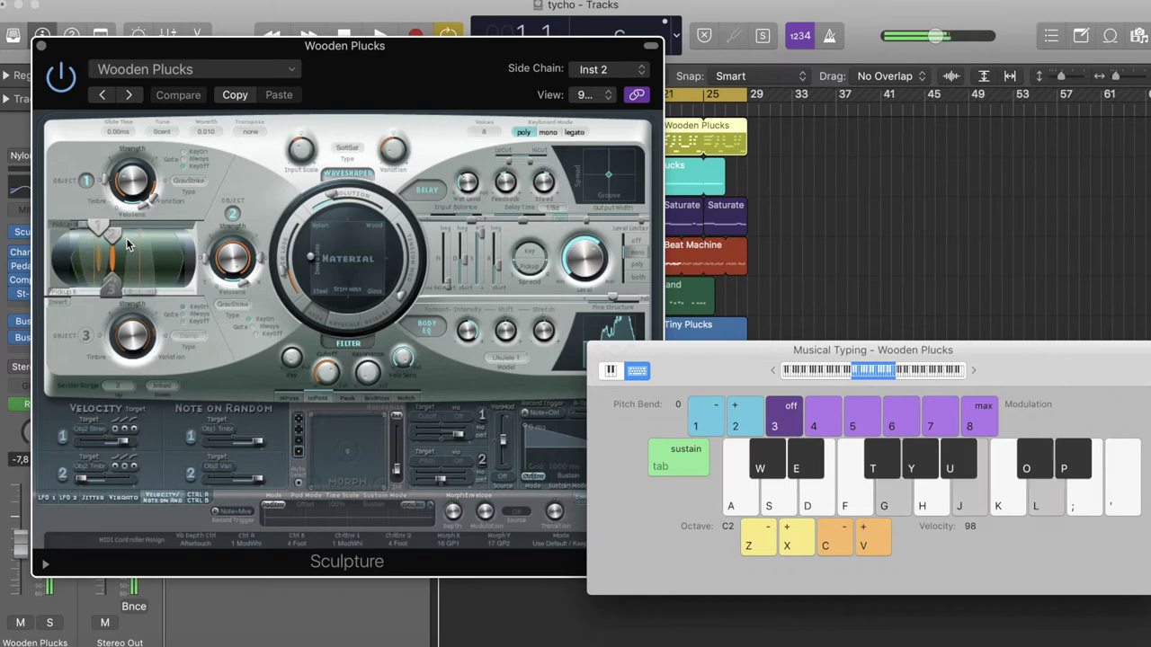
key(g)
key(l)
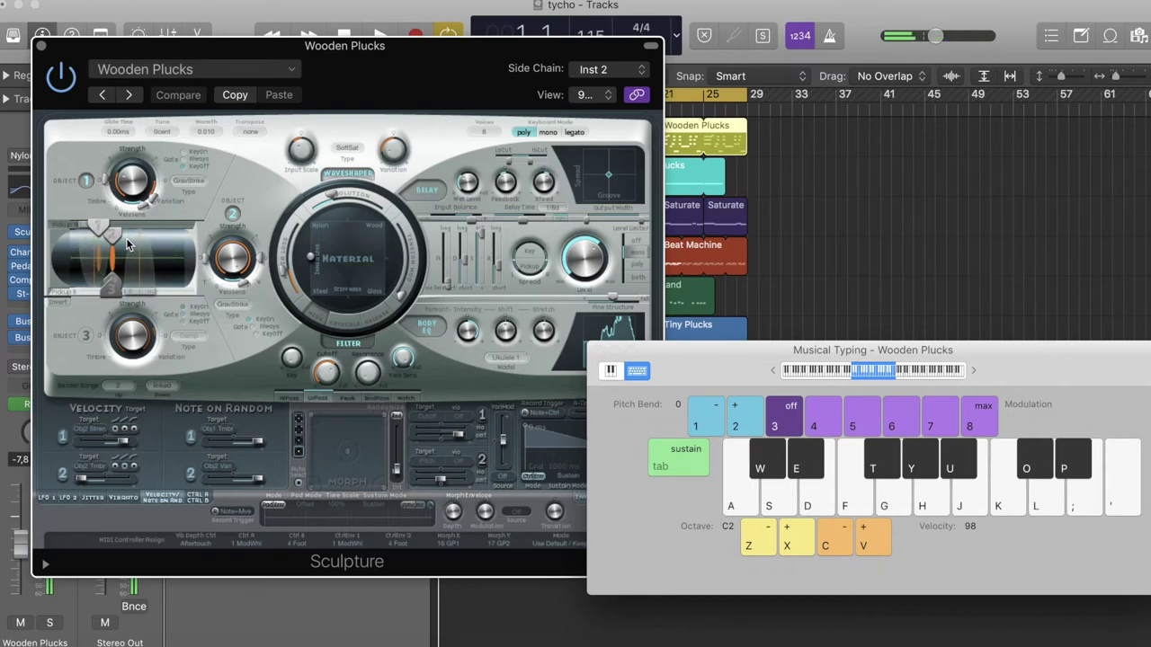
click(598, 351)
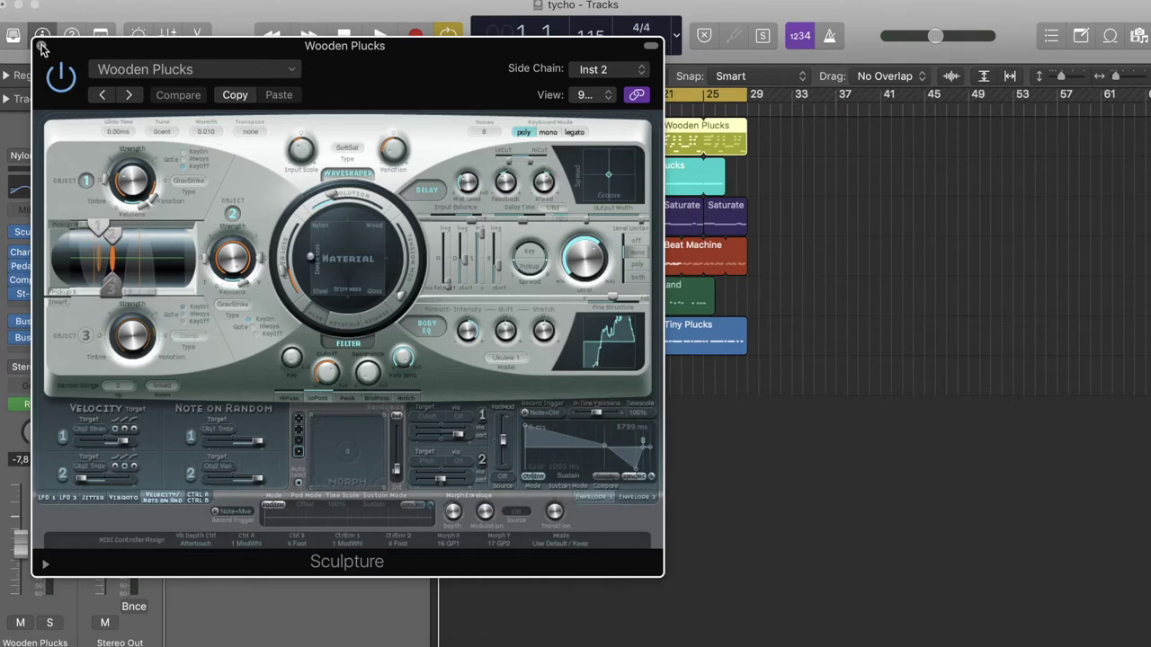
click(41, 47)
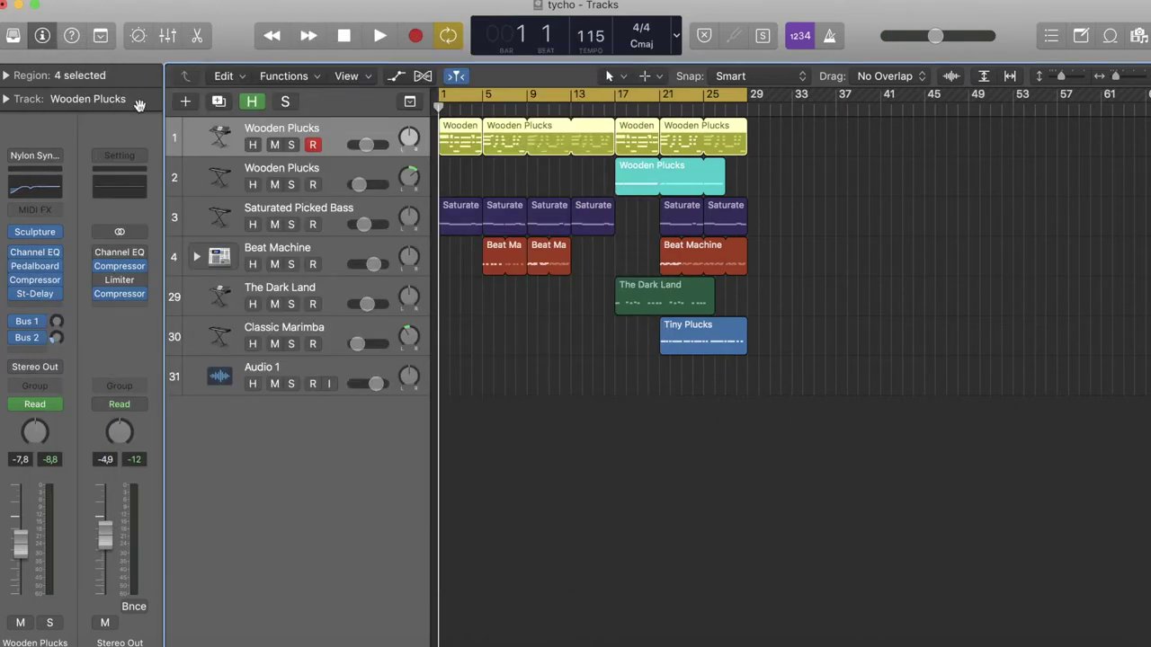
click(400, 202)
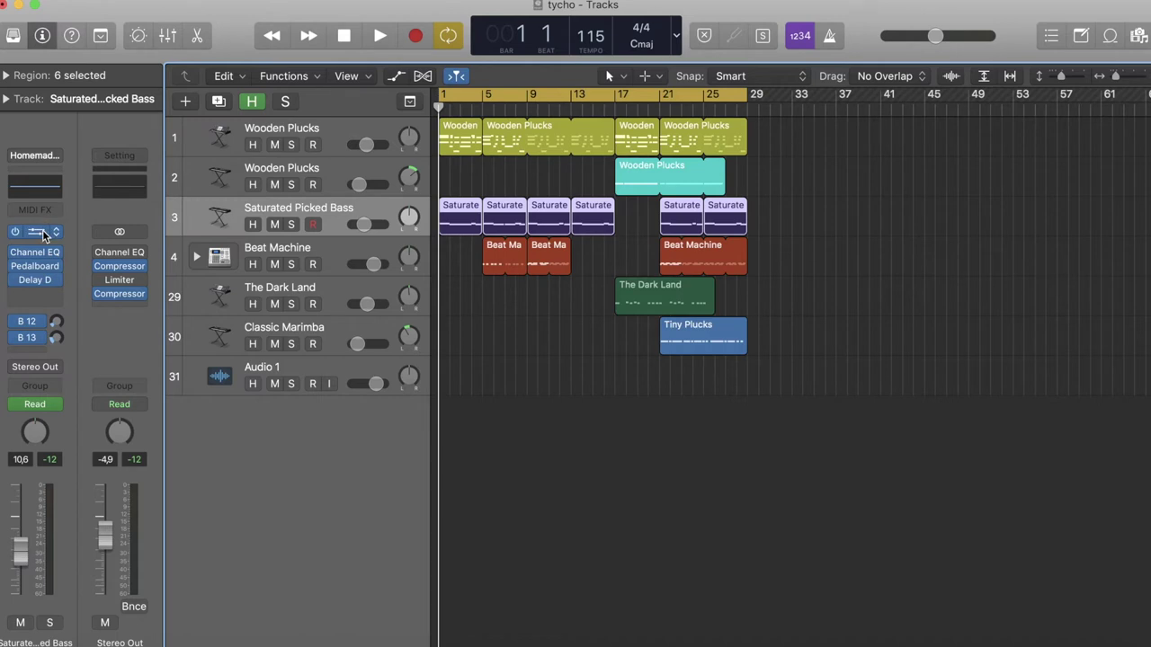
click(44, 233)
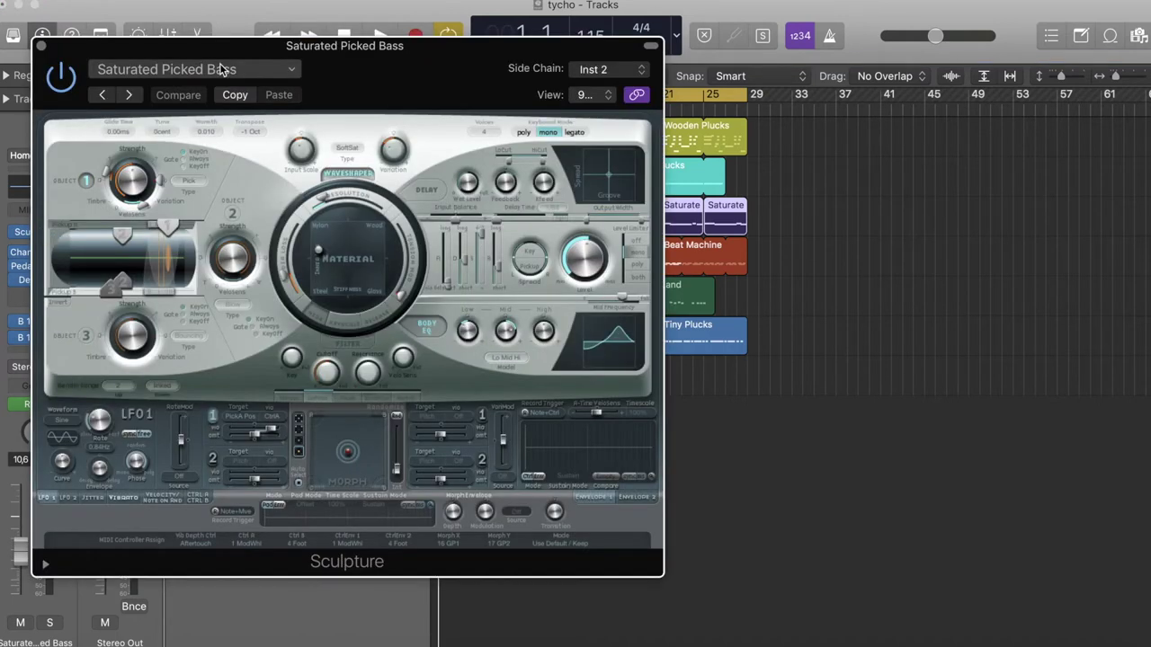
key(super+k)
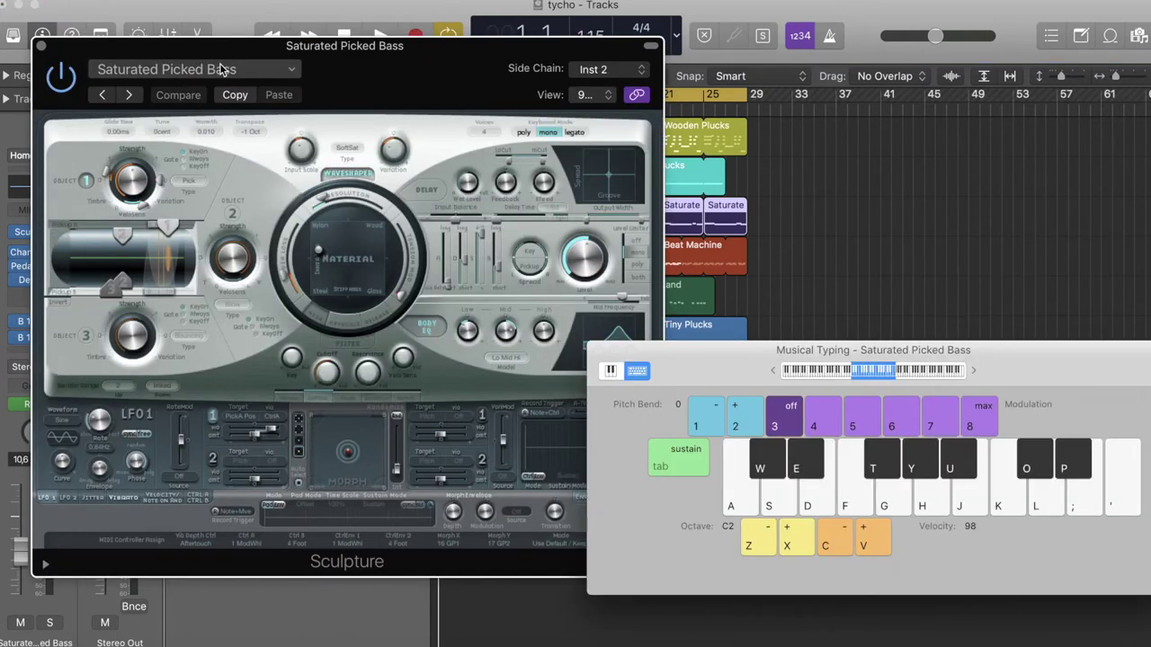
key(g)
key(j)
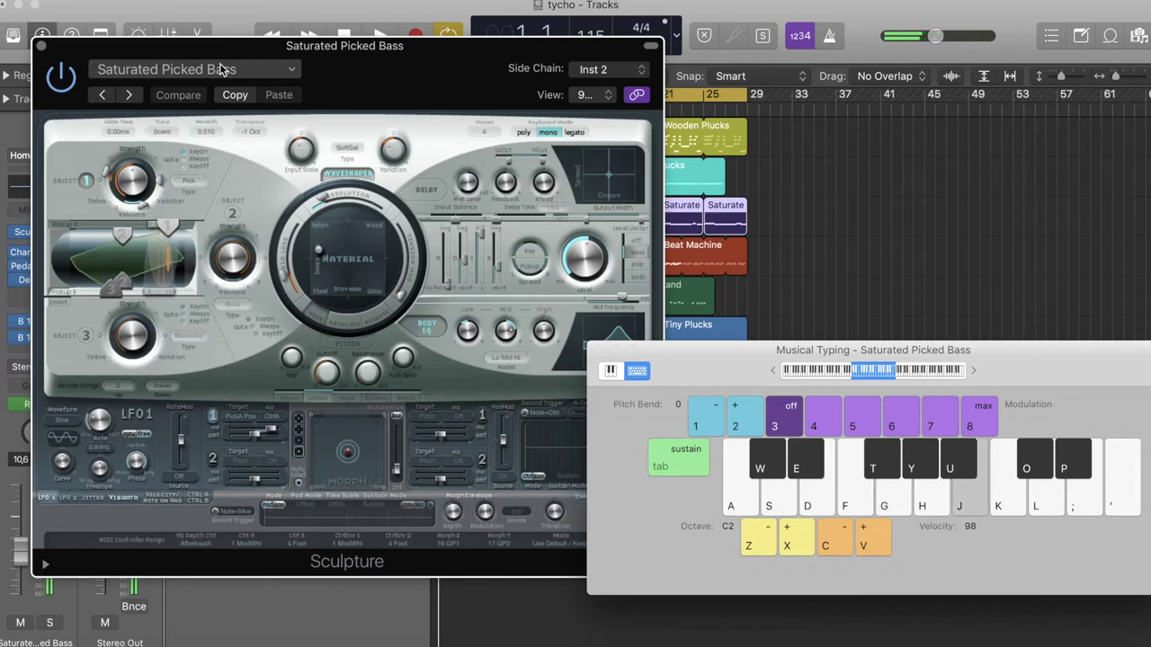
key(j)
key(f)
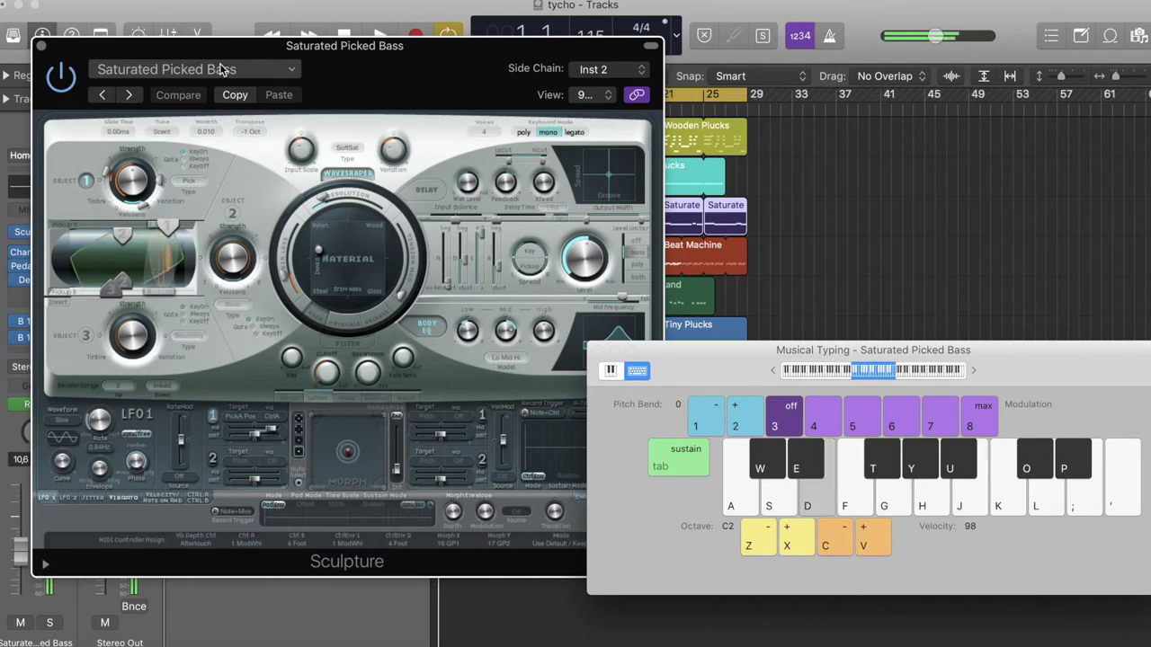
key(a)
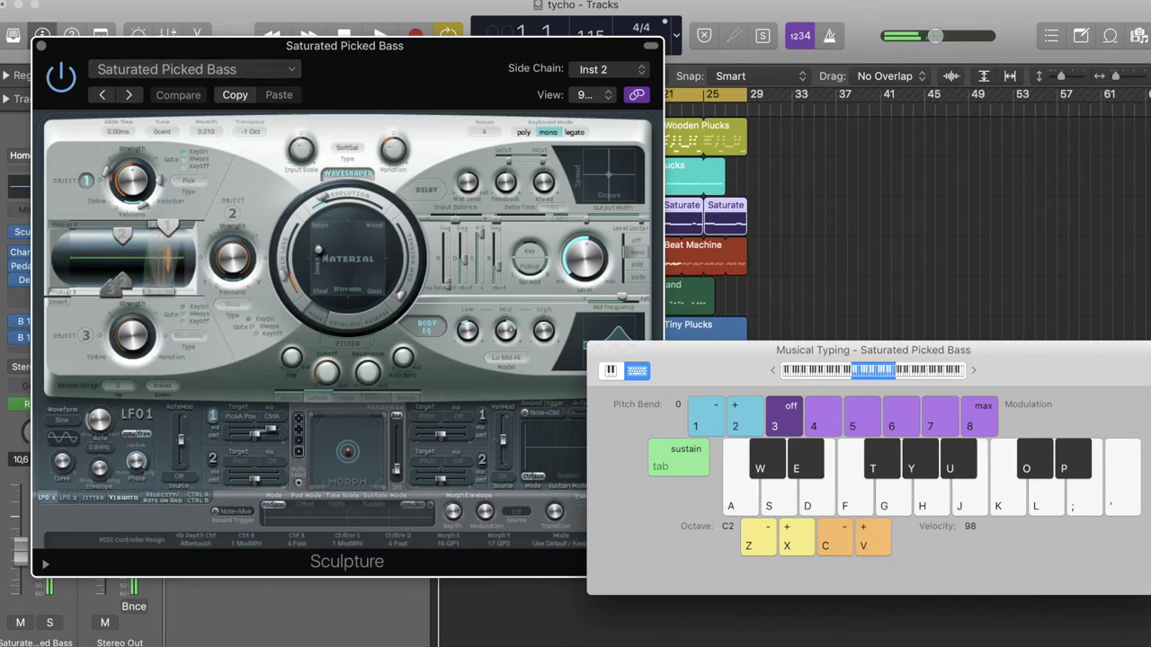
click(597, 350)
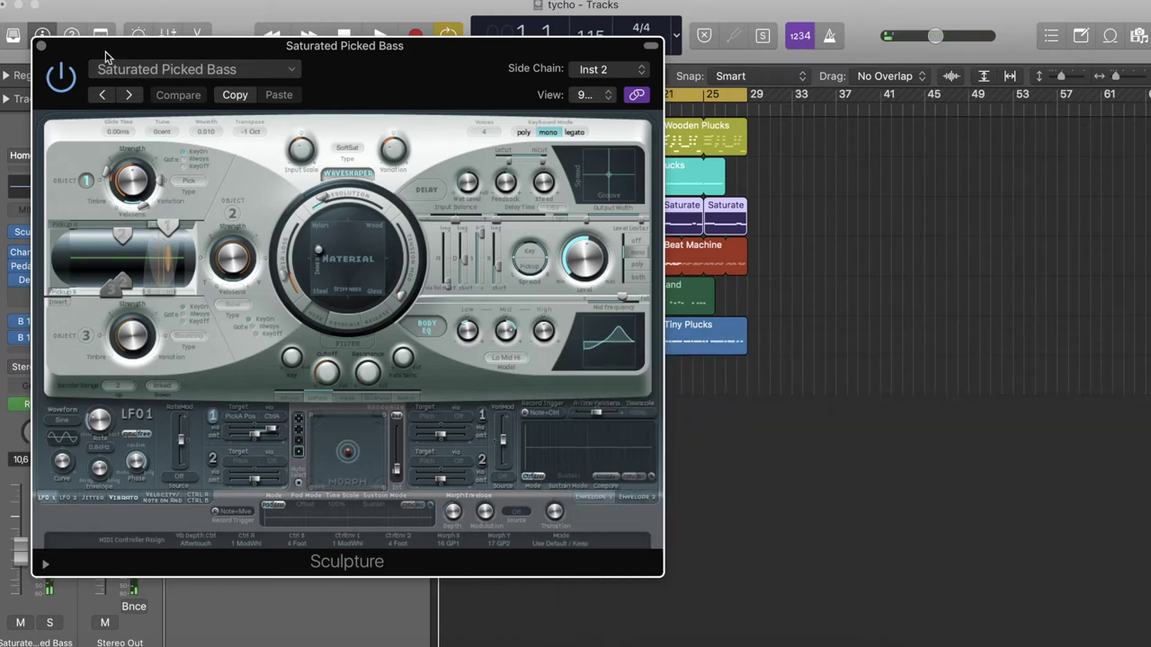
Close Sculpture, hide the inspector and open the Beat Machine track in the editor
click(40, 44)
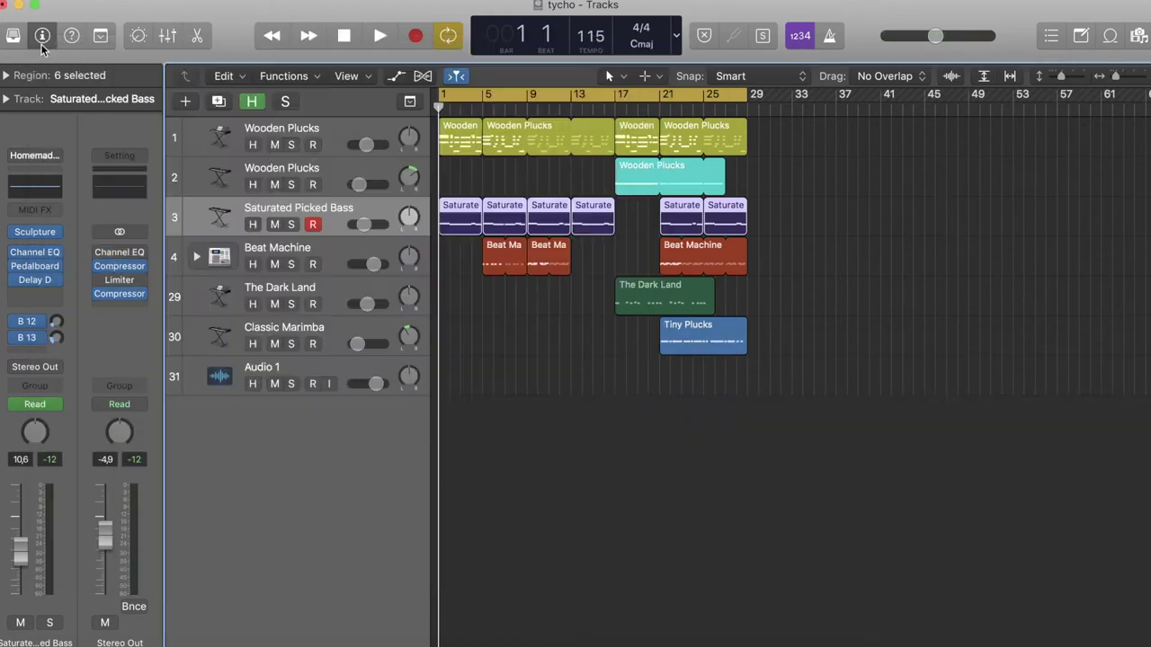
click(42, 39)
click(338, 261)
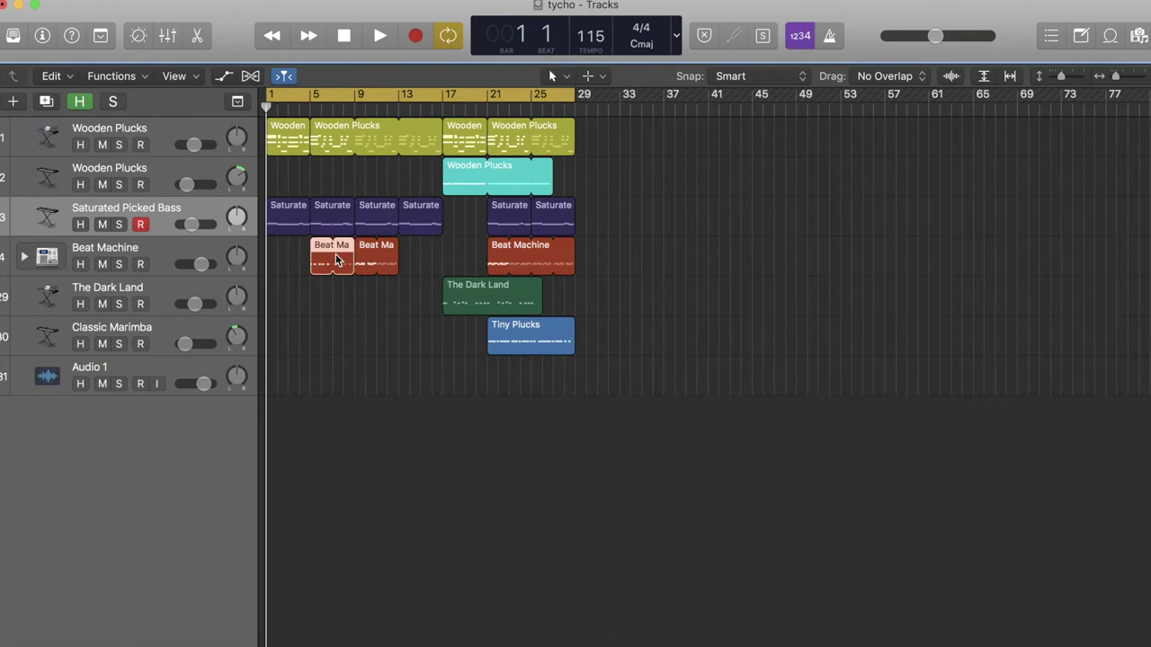
click(164, 257)
key(e)
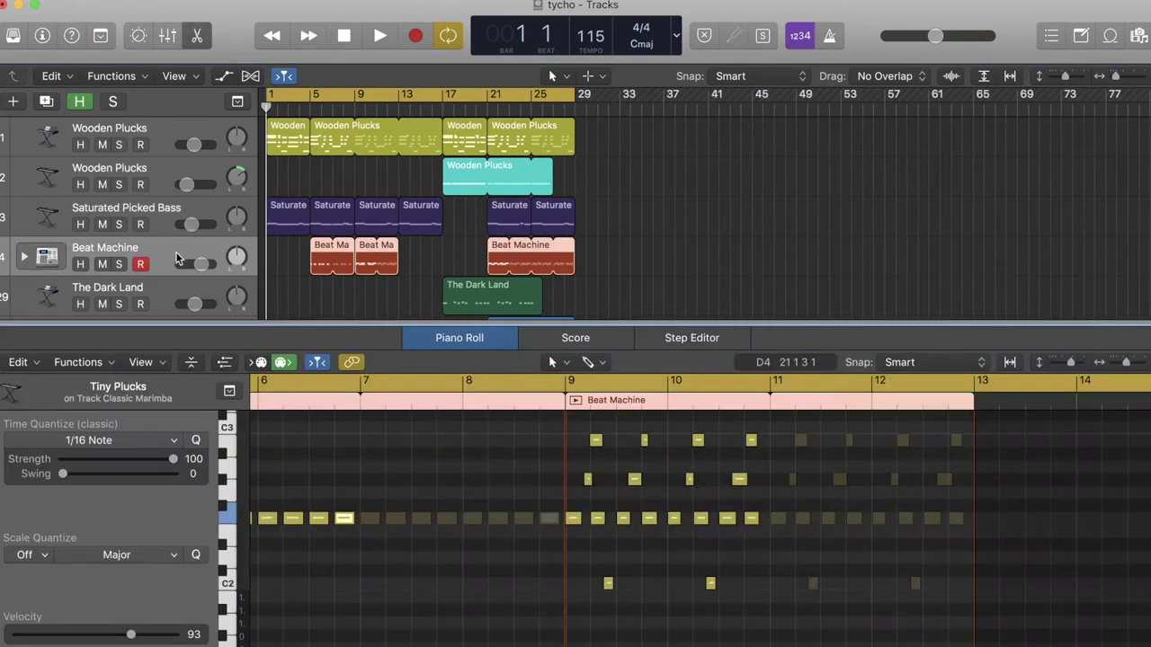
Play the arrangement from bar 5, then show the second Saturated Picked Bass region's notes
scroll(362, 494, left, 5)
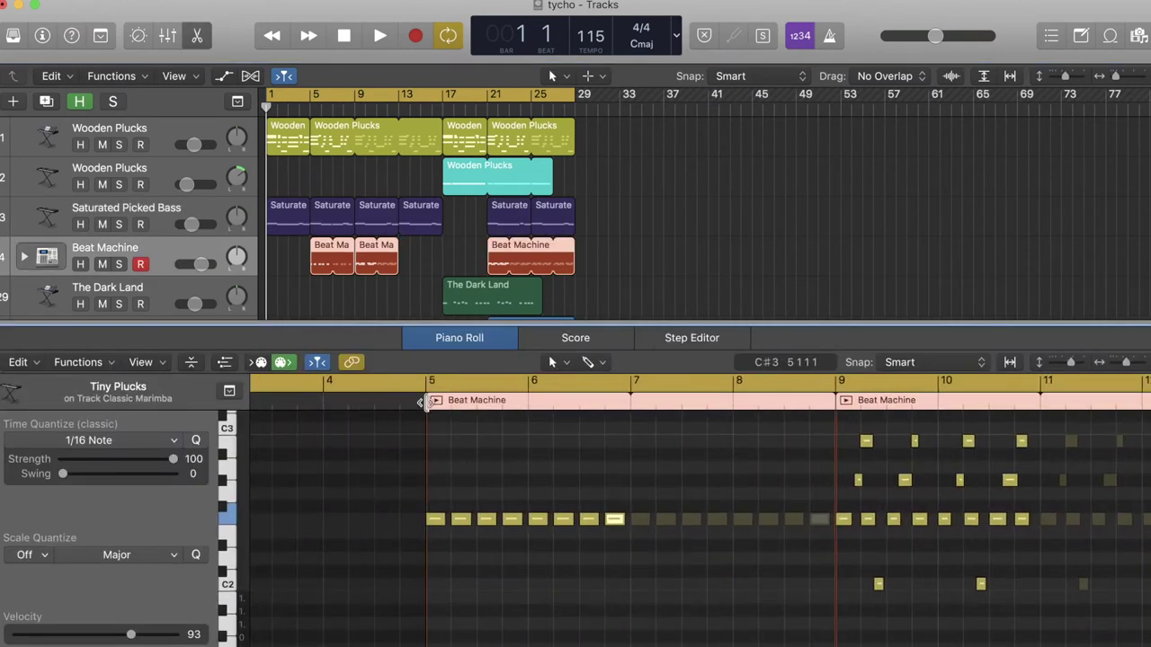
click(426, 402)
key(space)
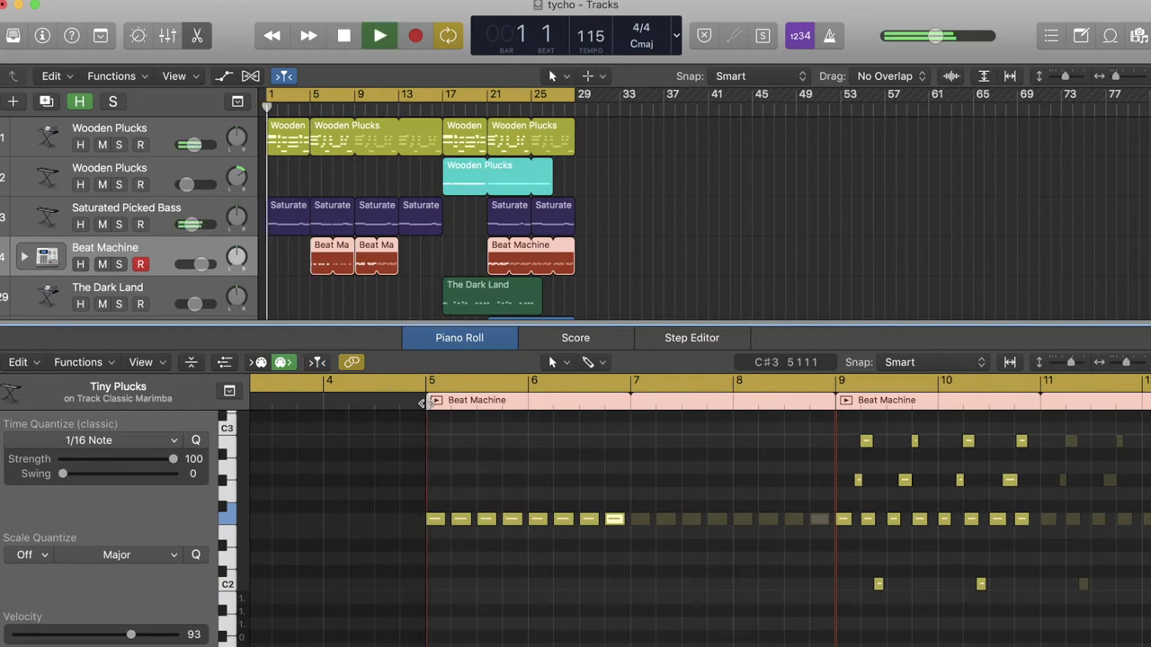
key(space)
click(426, 402)
key(space)
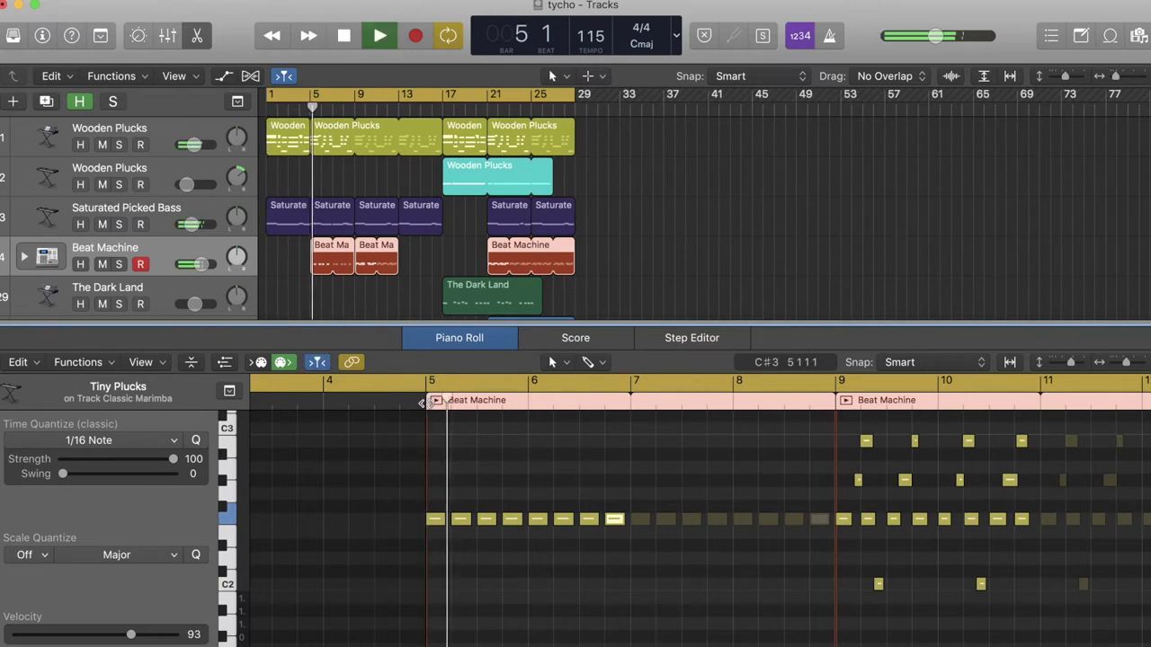
scroll(502, 475, right, 2)
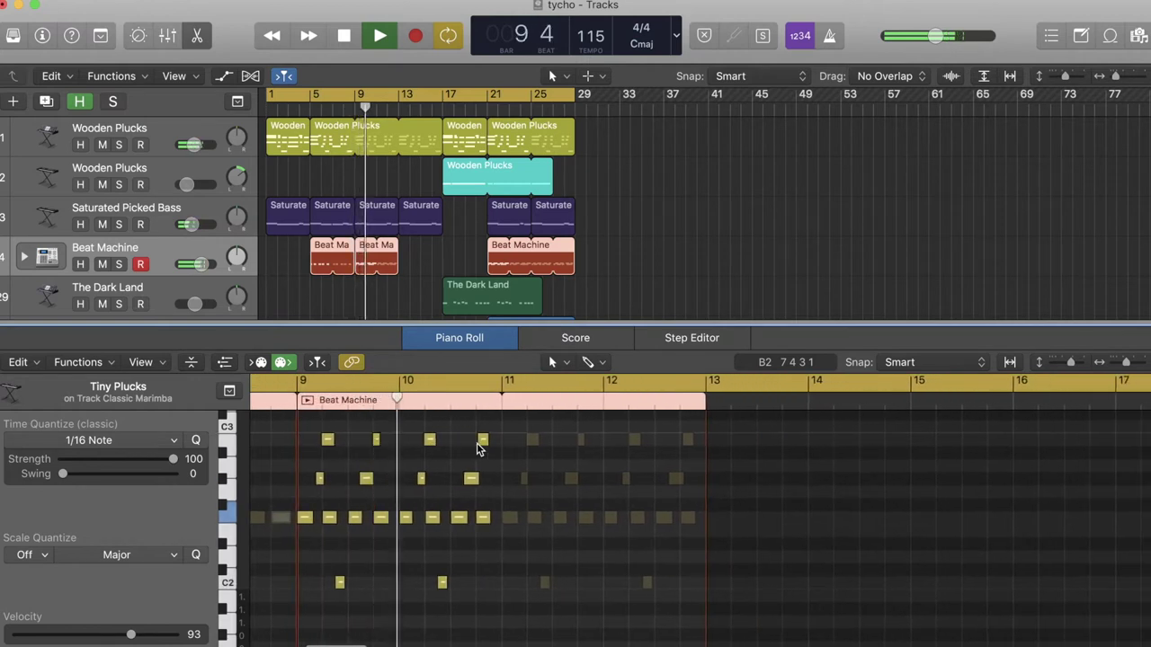
key(space)
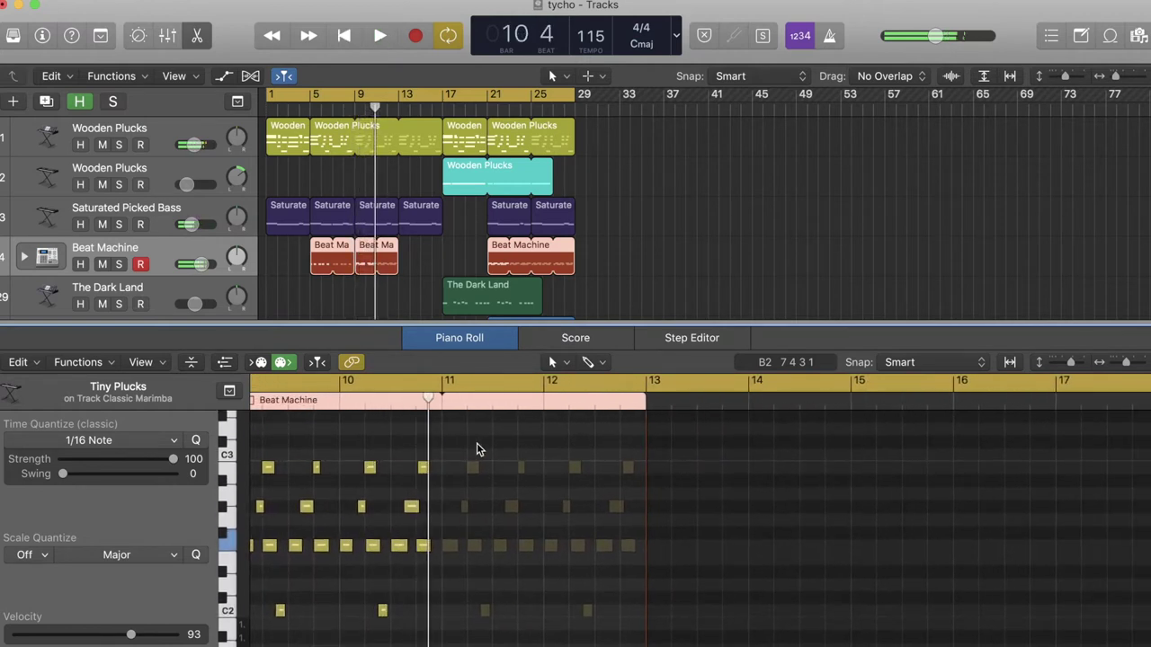
click(337, 227)
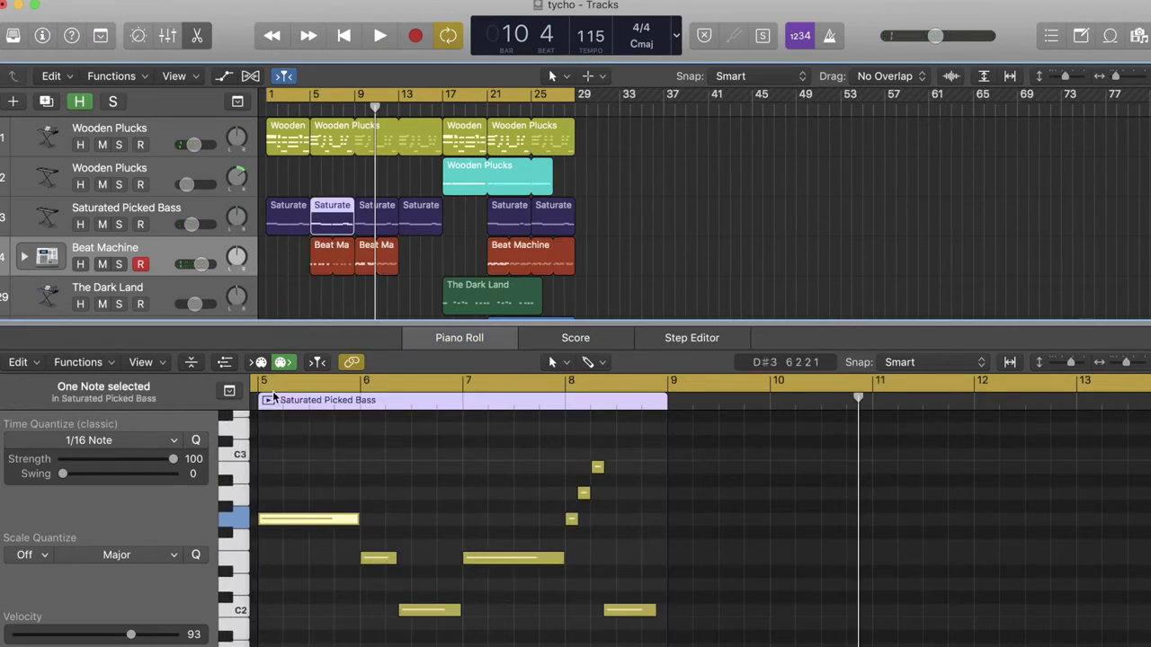
Play from the bass region's start, stop, move the playhead to bar 17 and select the cyan Wooden Plucks region
key(shift+Return)
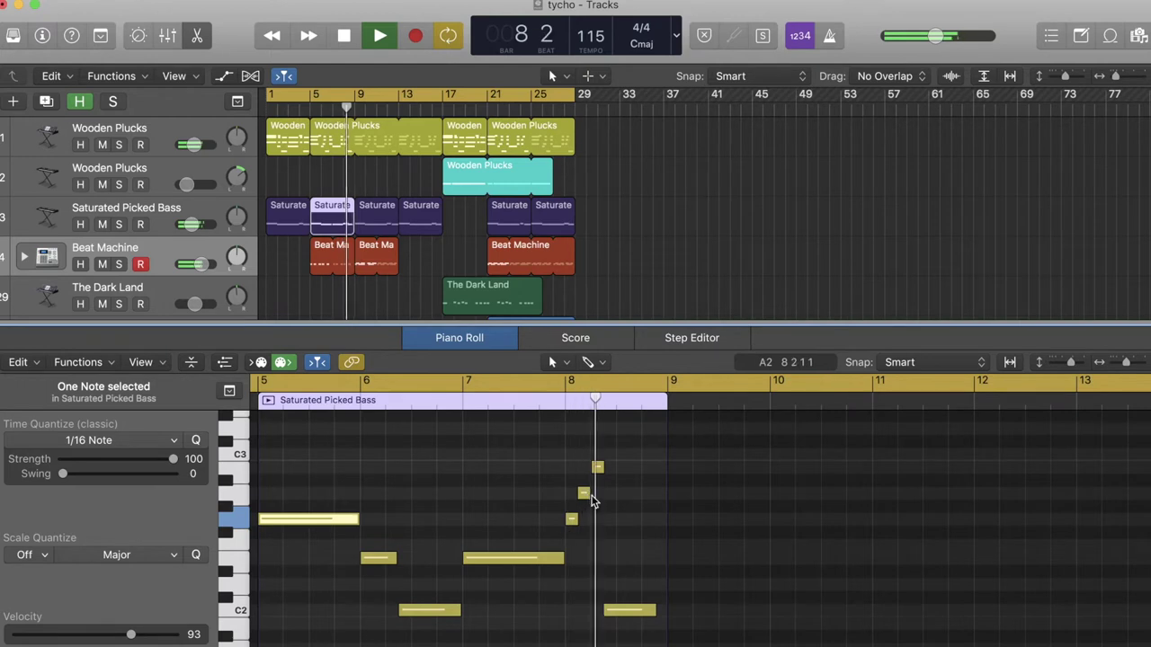
key(space)
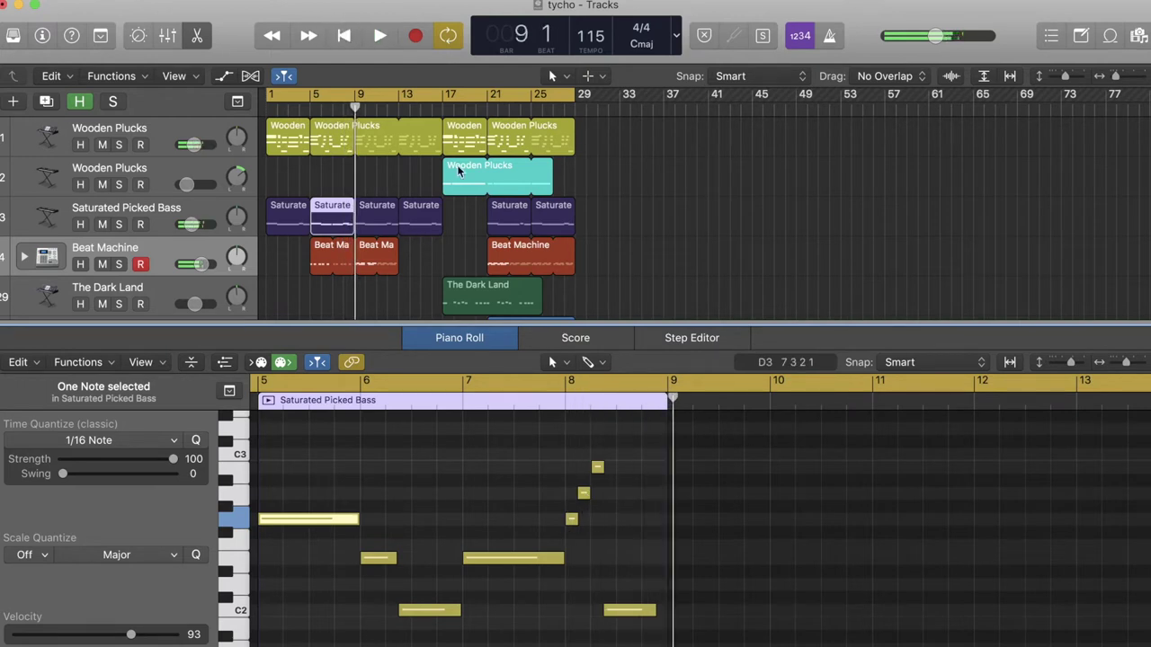
click(442, 109)
scroll(442, 110, down, 2)
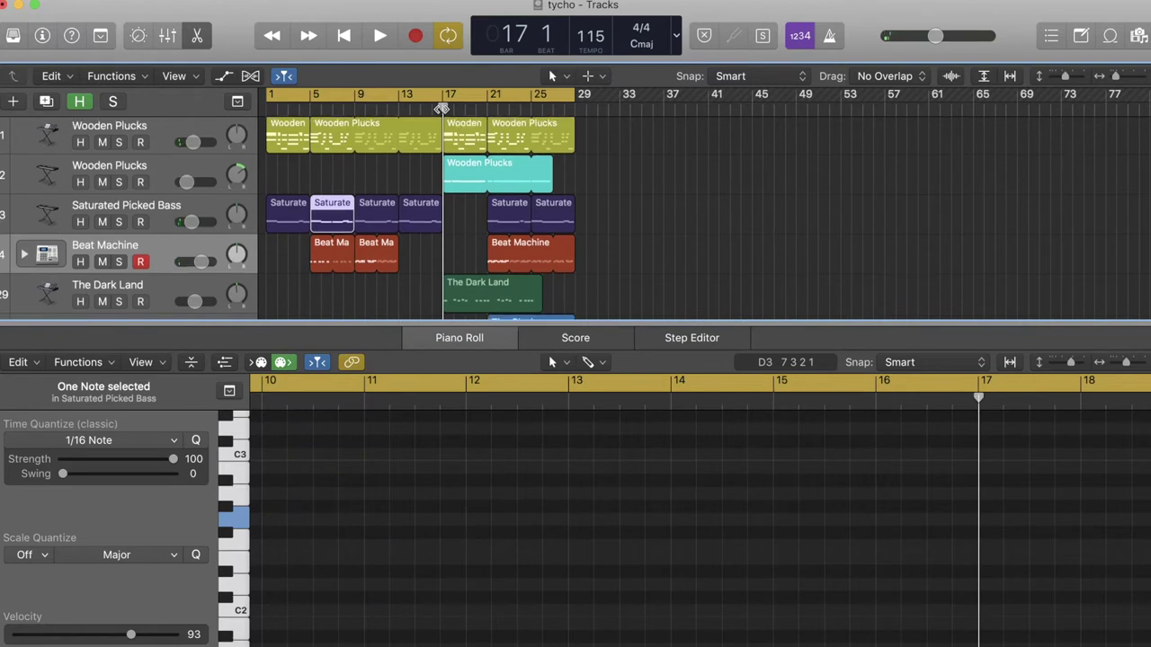
scroll(442, 109, up, 1)
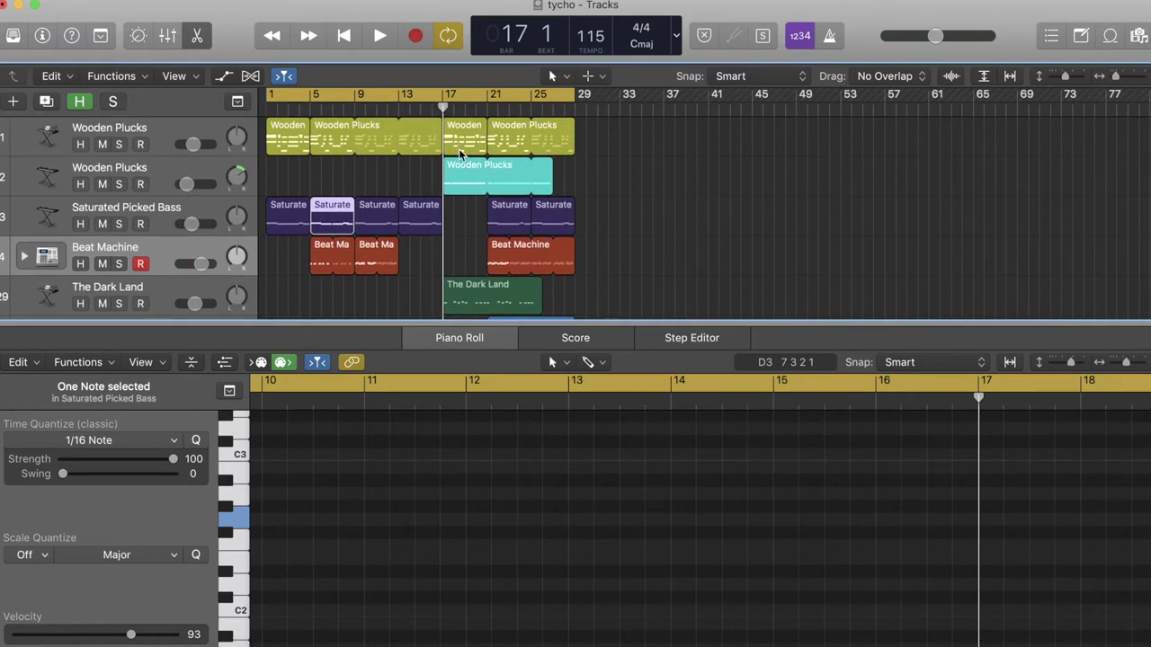
click(470, 179)
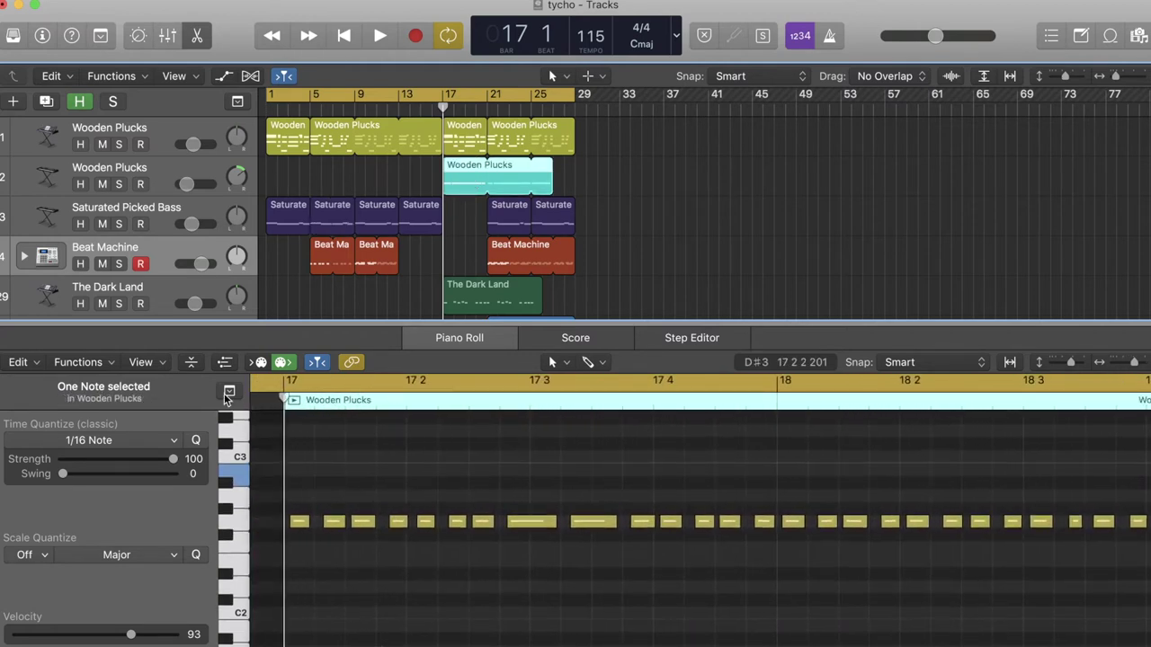
Solo the second Wooden Plucks track, play it briefly, then turn its solo off
click(119, 184)
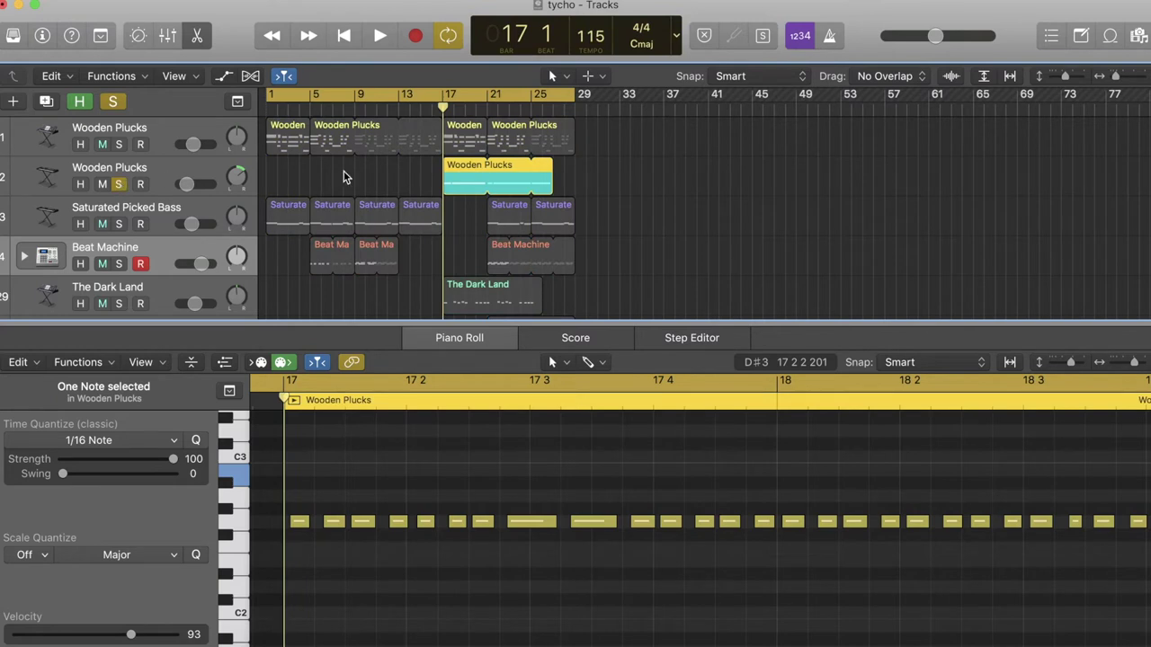
key(space)
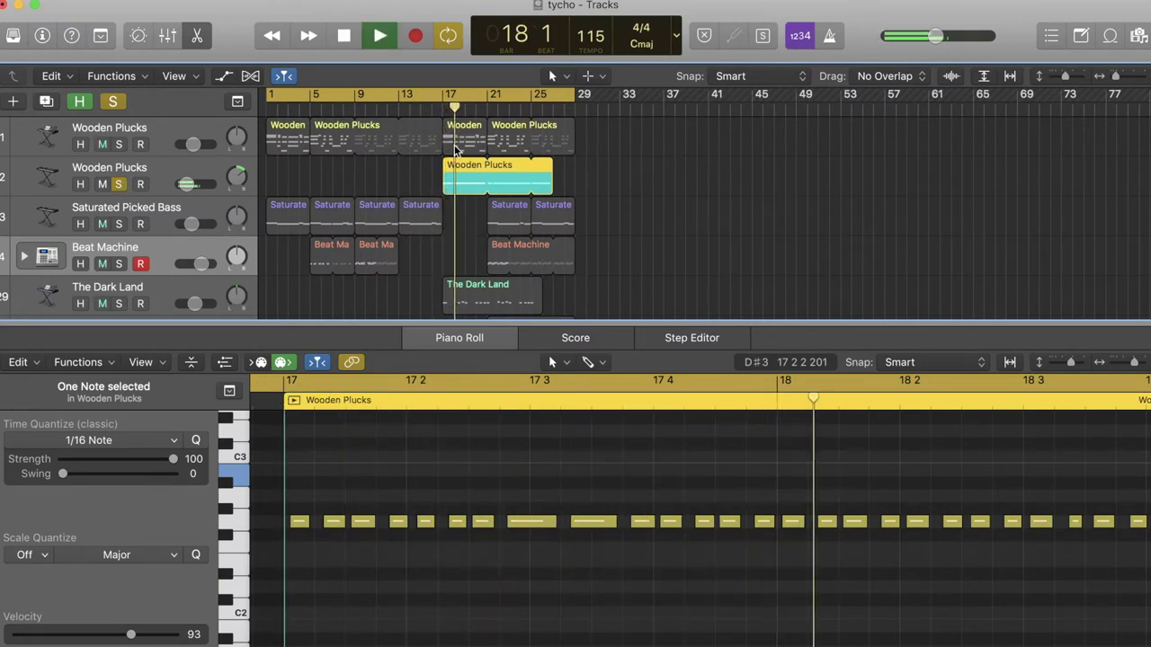
key(space)
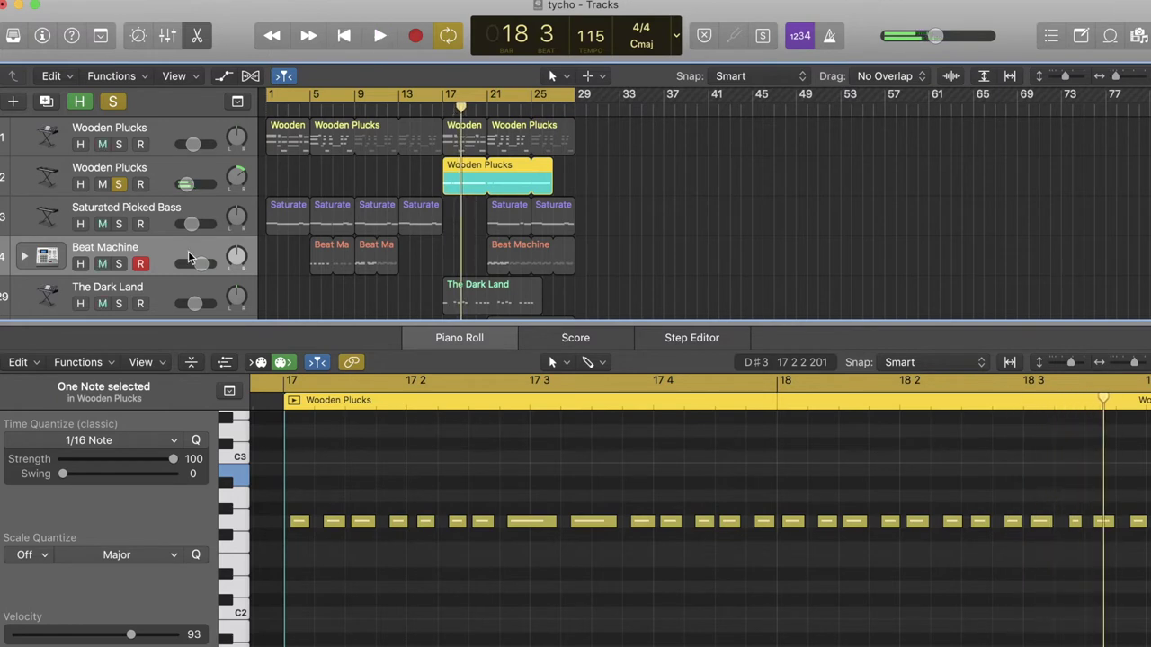
click(121, 184)
Select the second Wooden Plucks track and reveal its channel settings and instrument
click(92, 176)
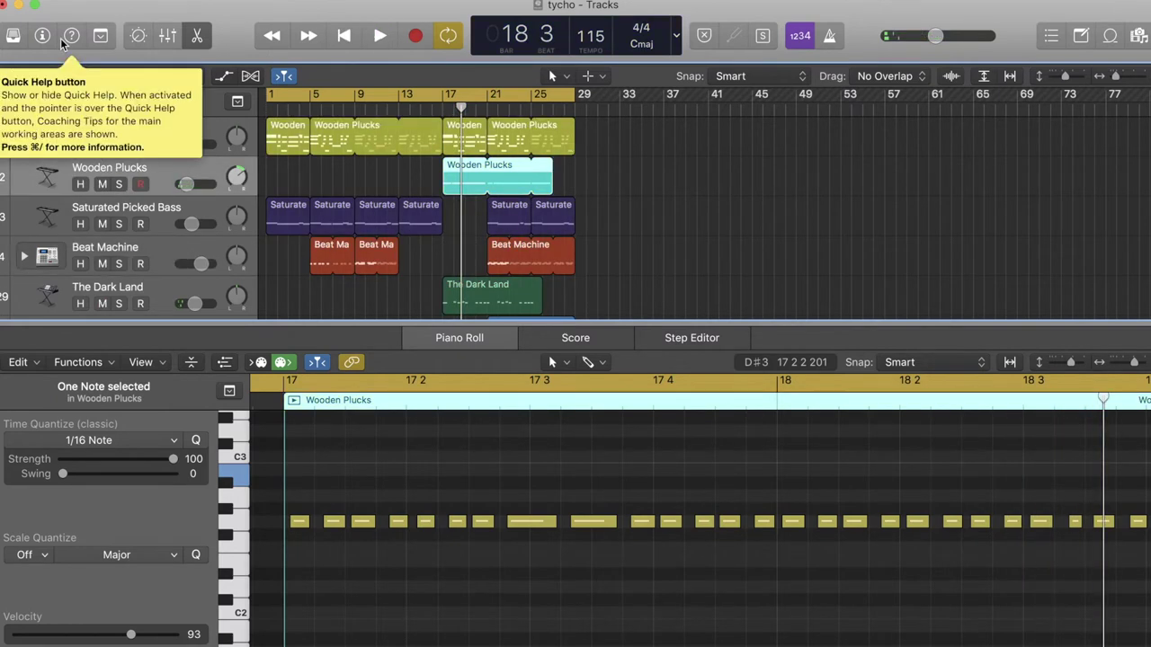
double_click(81, 169)
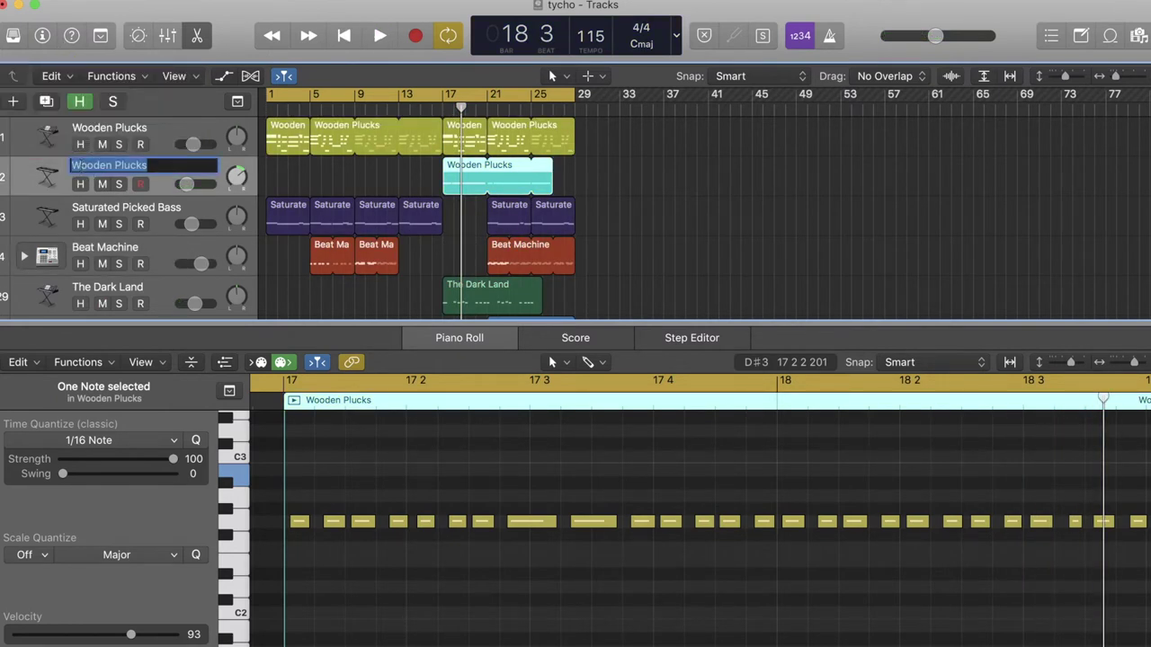
click(40, 43)
Open the Wooden Plucks Sculpture, play test notes with Musical Typing, then close the keyboard
click(36, 233)
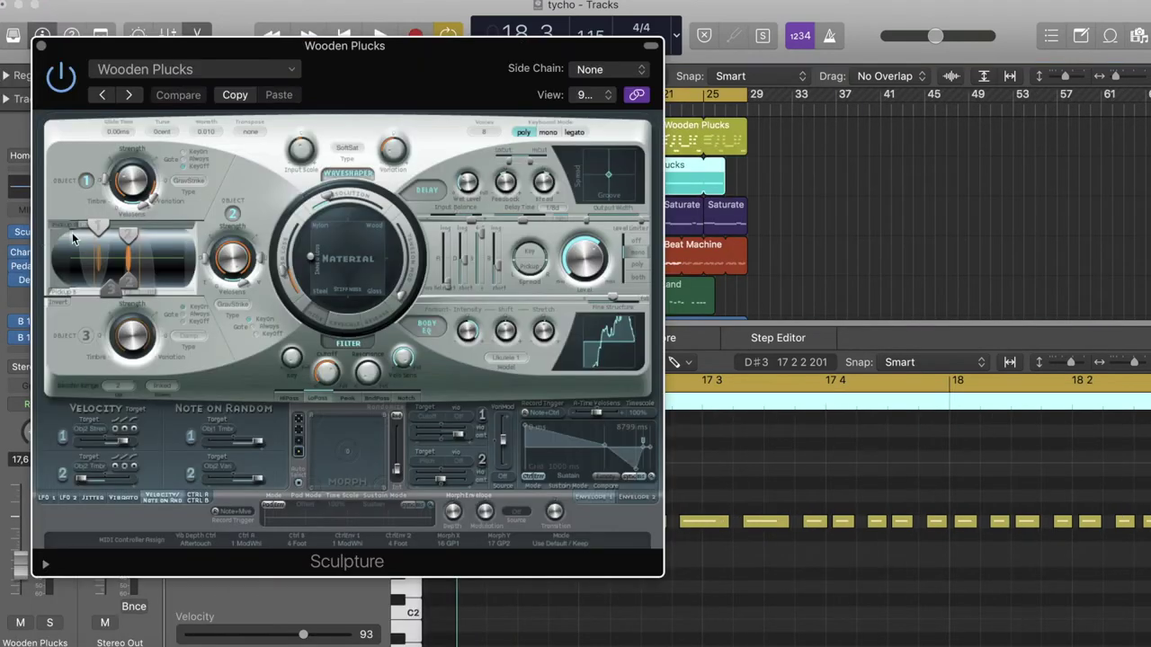
key(super+k)
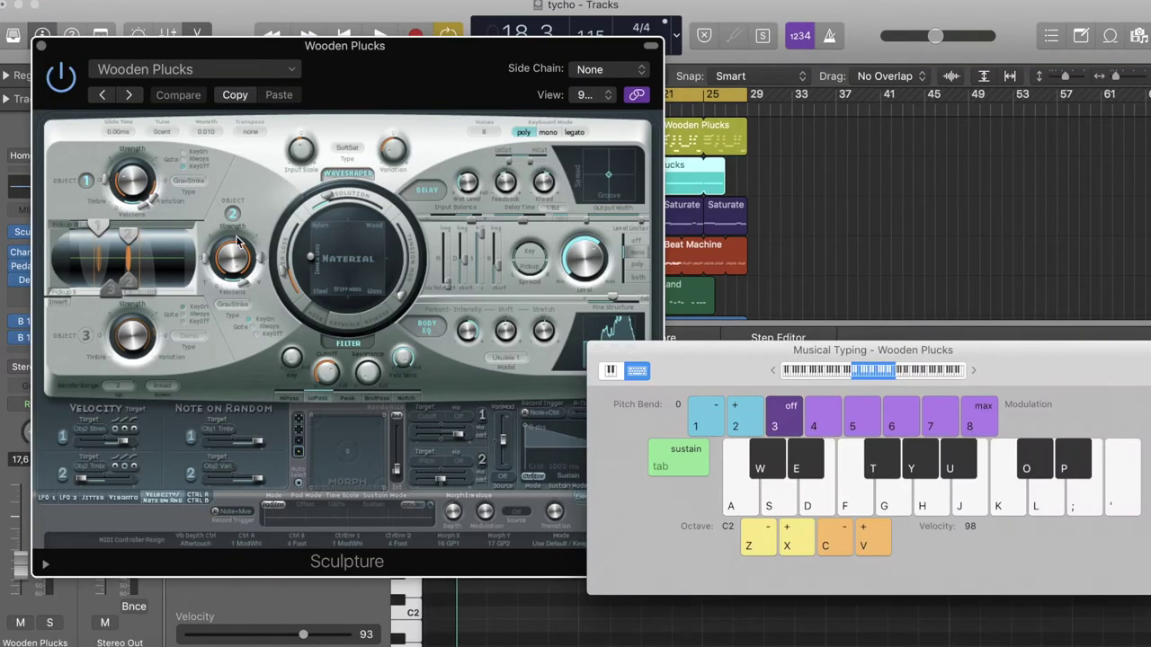
key(g)
key(g)
key(g)
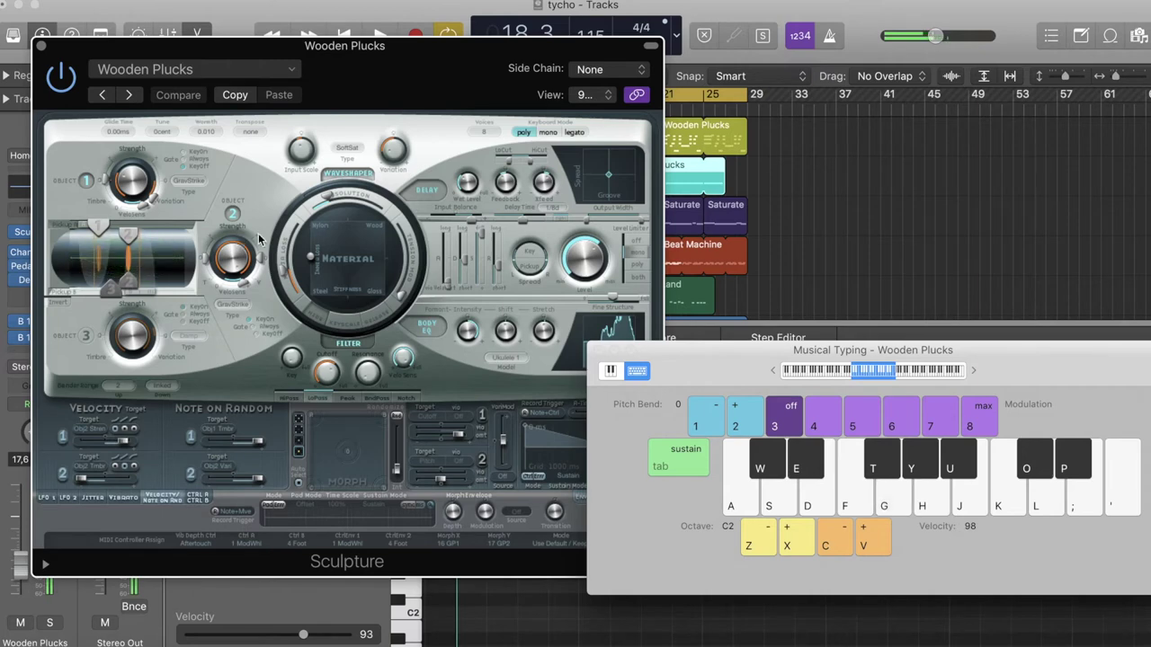
click(598, 351)
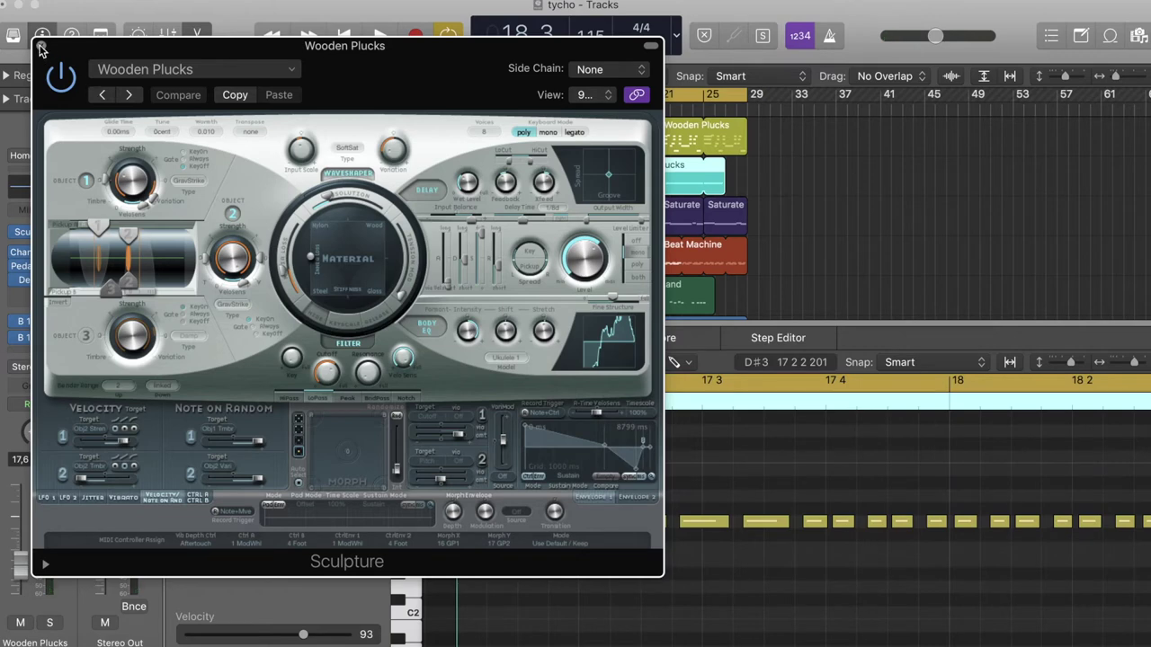
Switch to The Dark Land's Sculpture, play notes A, L, K, J via Musical Typing, then close both windows
click(41, 45)
click(41, 250)
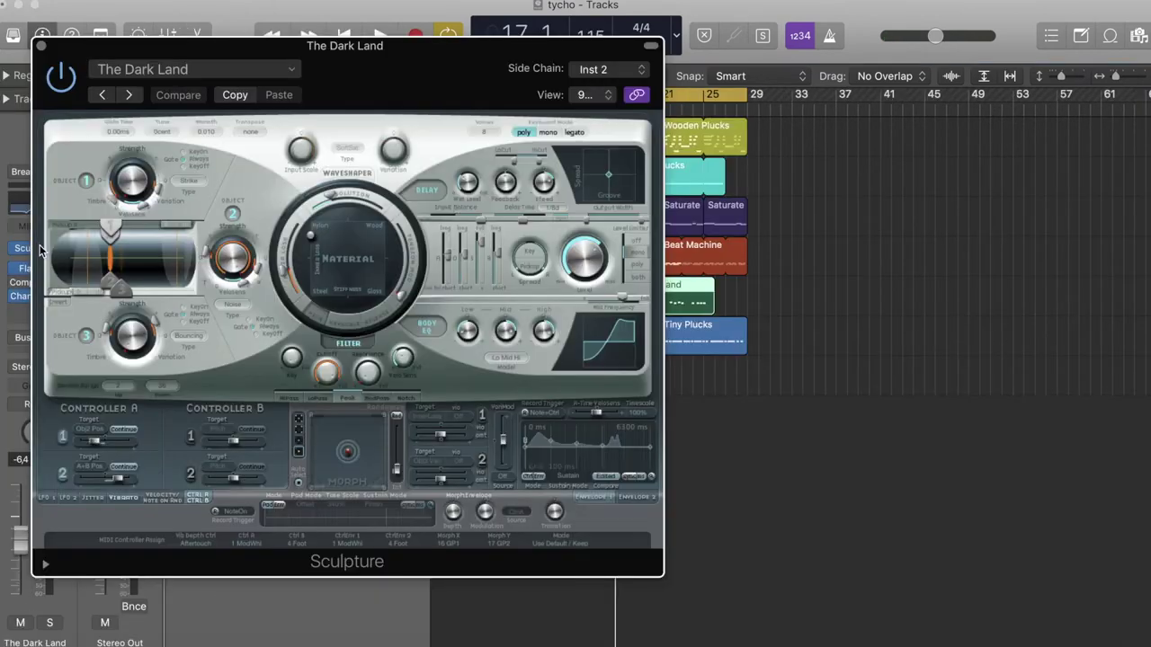
key(super+k)
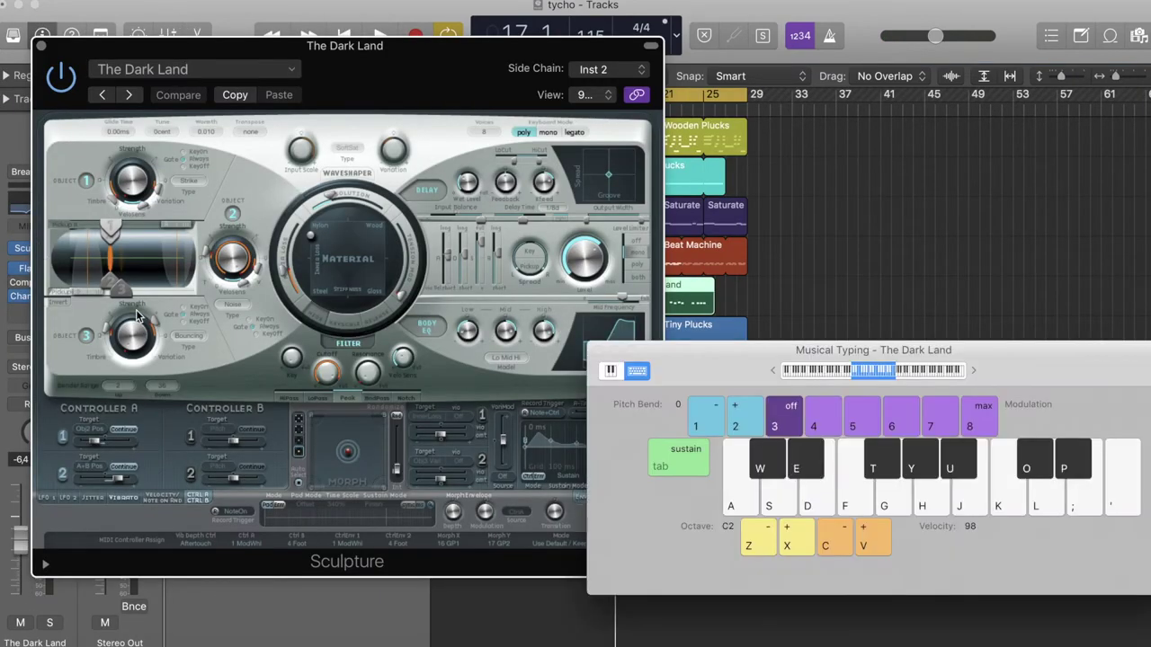
key(a)
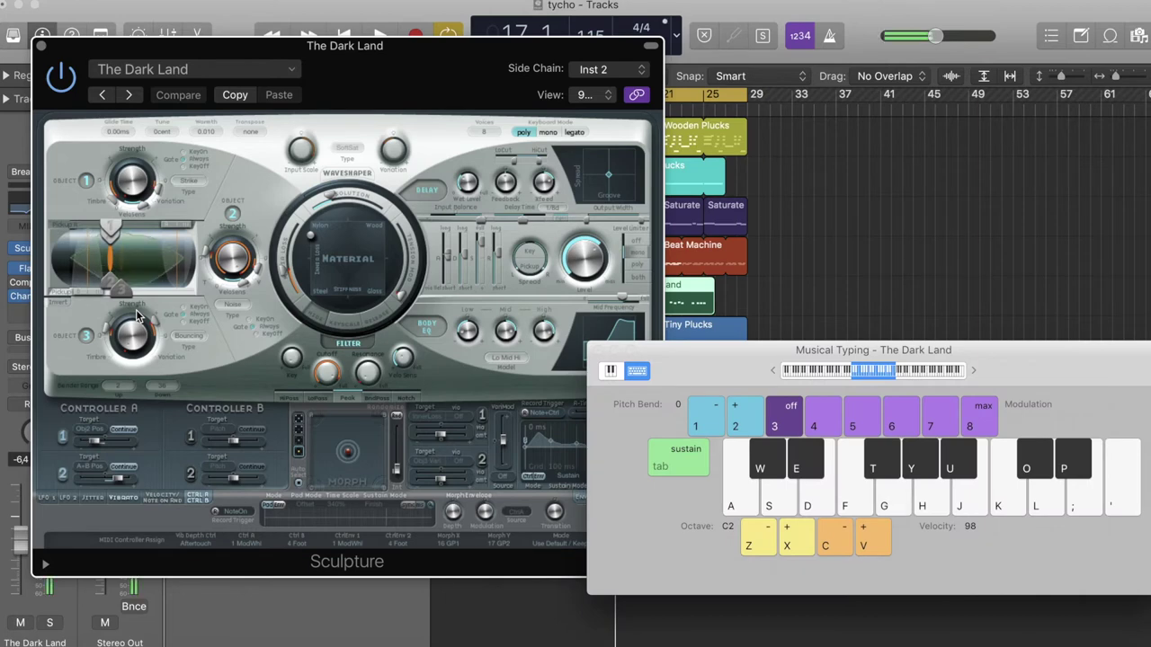
key(l)
key(k)
key(j)
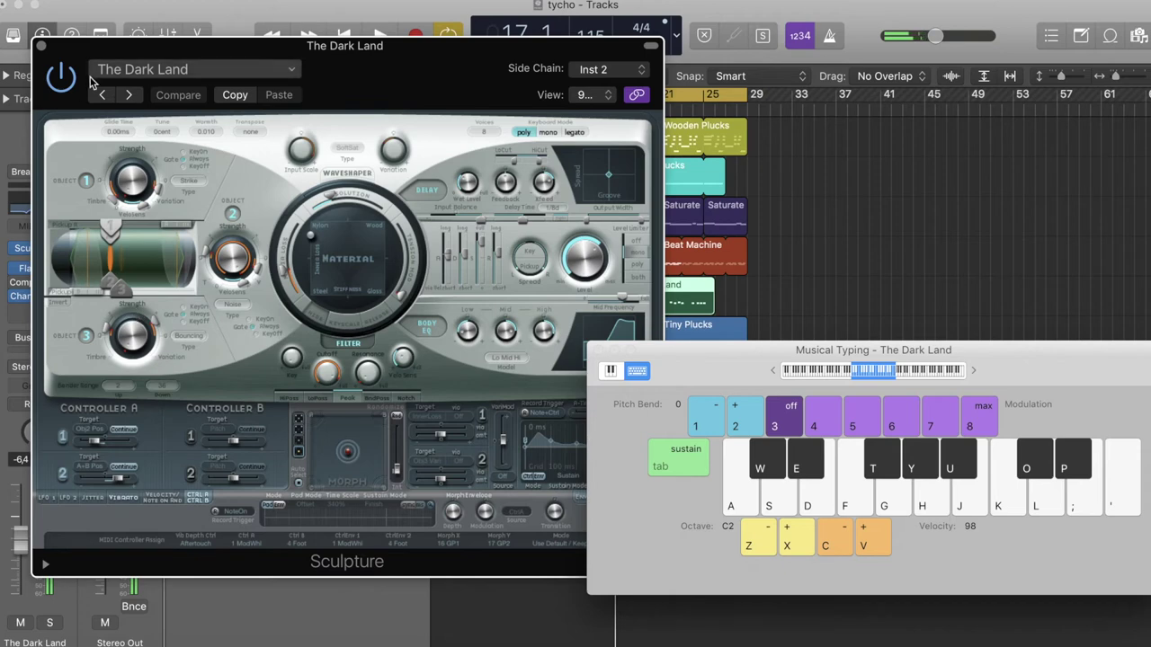
click(41, 52)
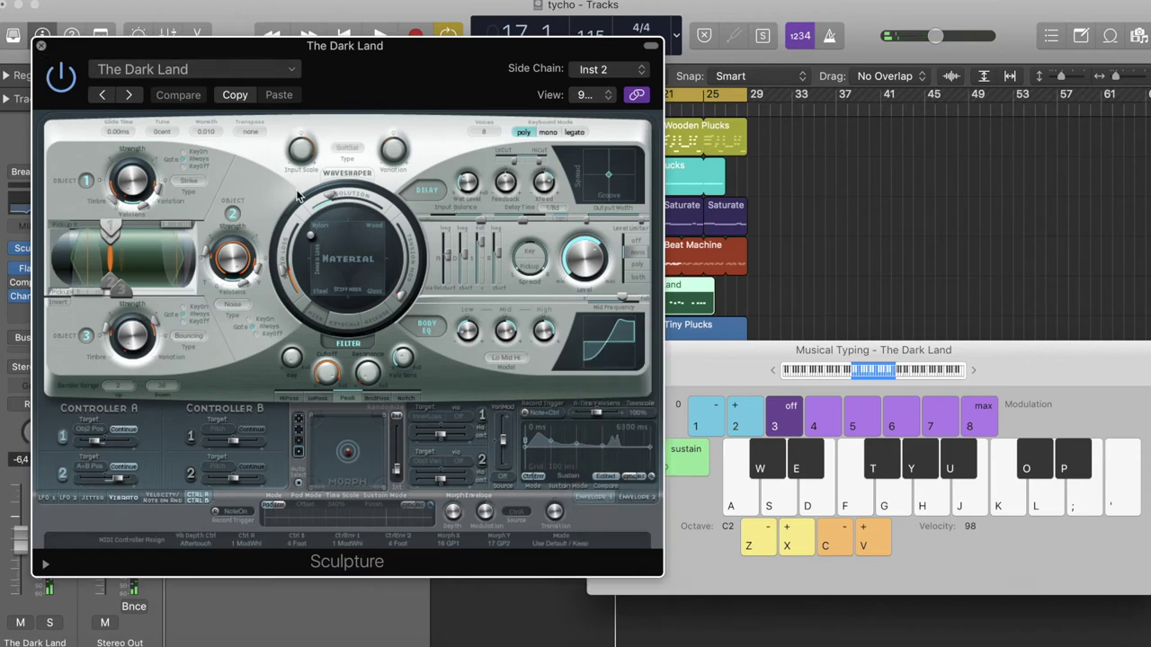
click(41, 45)
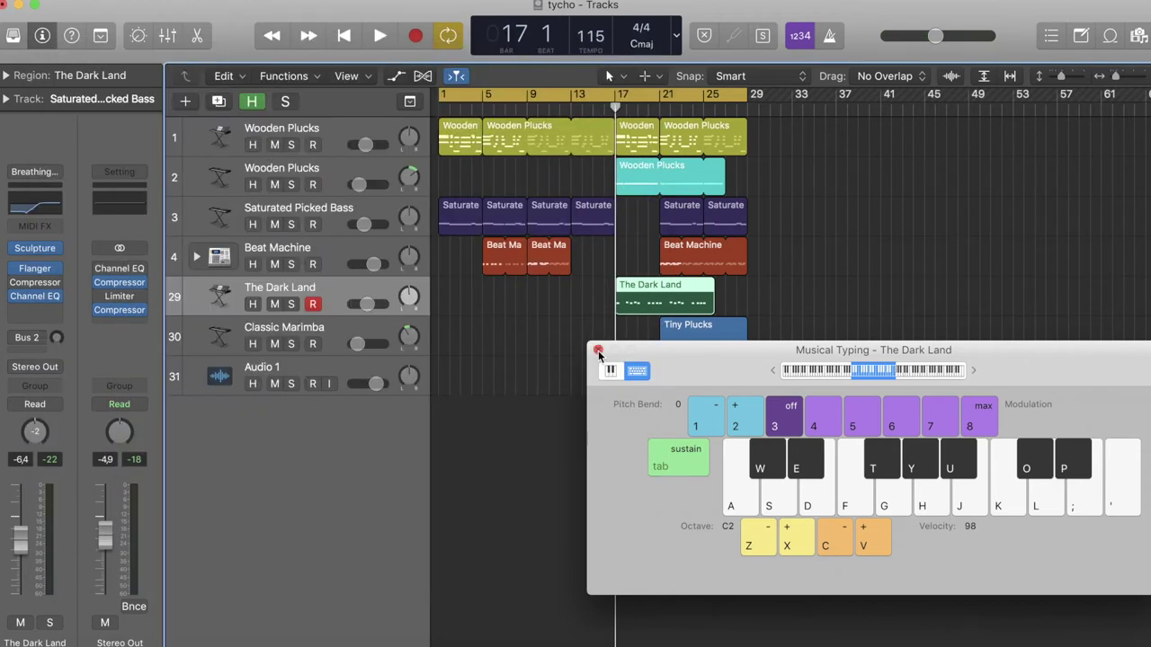
click(599, 350)
Play from bar 17 to bar 28, stop, and select the Tiny Plucks region
key(space)
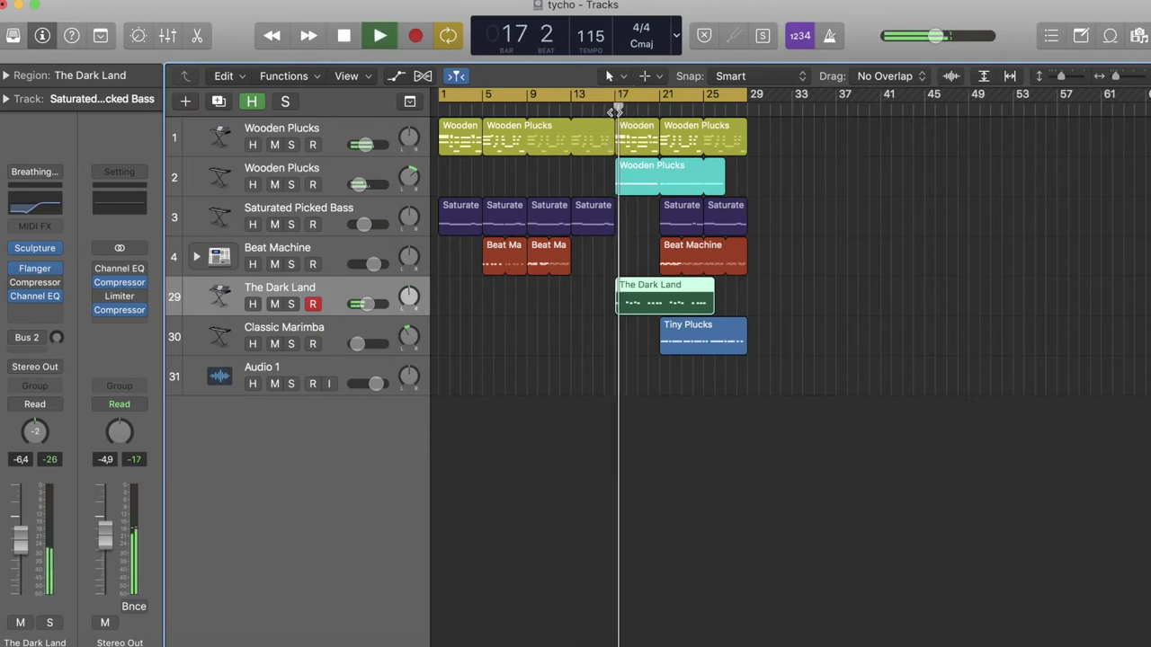
scroll(665, 236, right, 1)
scroll(666, 236, right, 2)
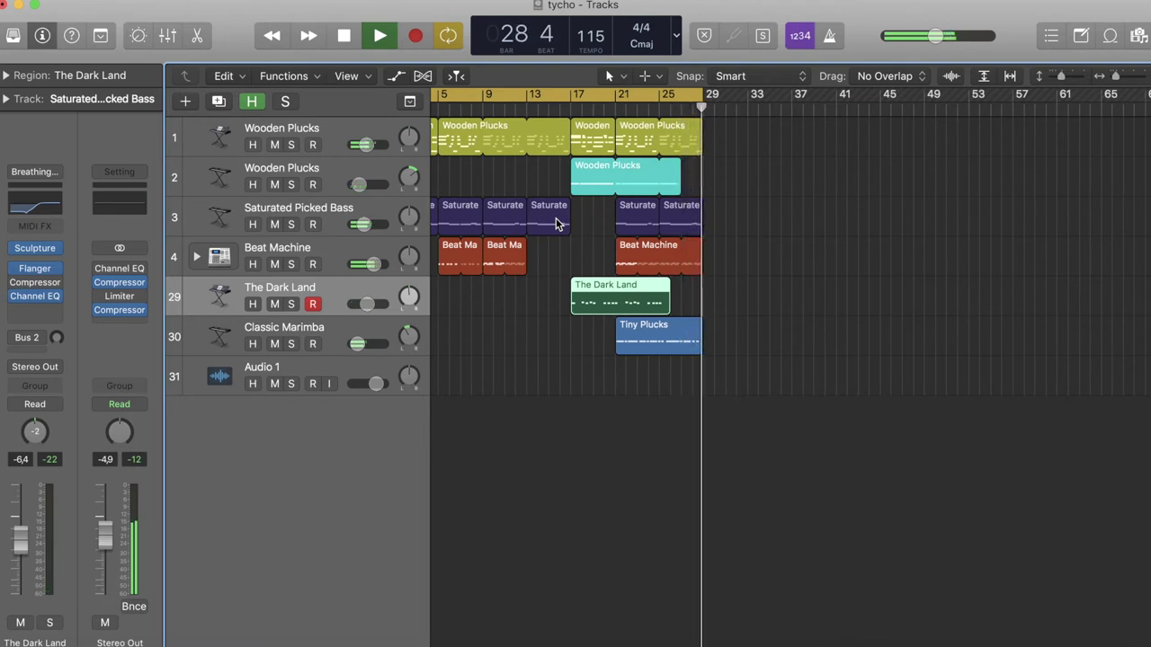
key(space)
click(657, 347)
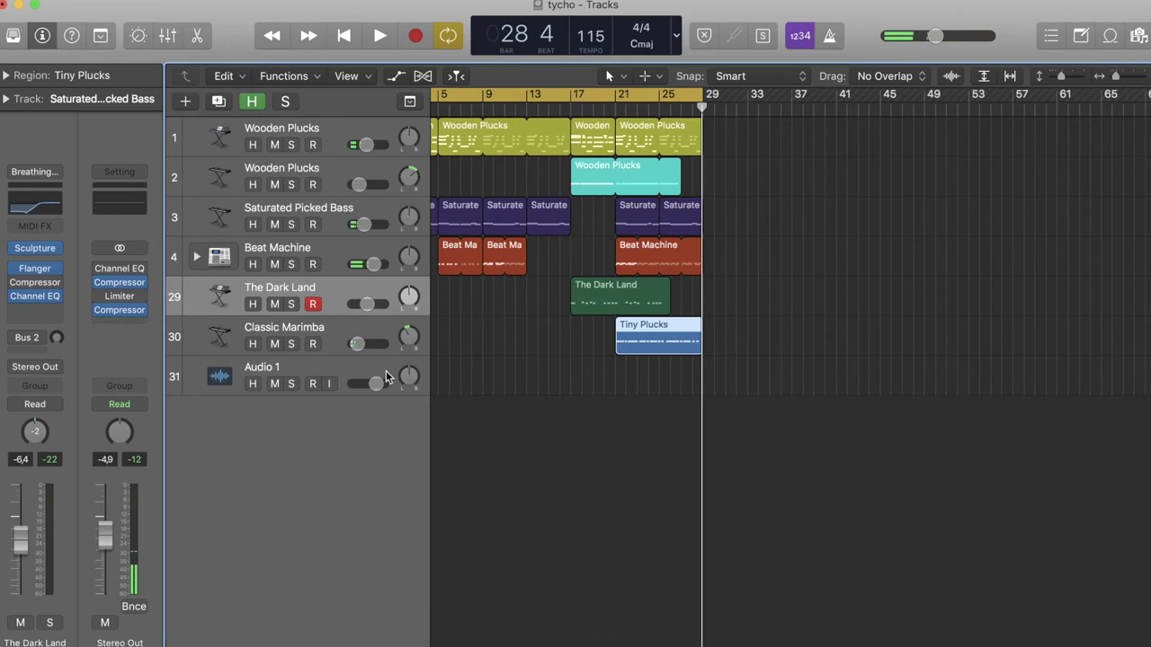
Show Tiny Plucks in the piano roll, solo The Dark Land and play from bar 17
key(p)
scroll(543, 569, down, 10)
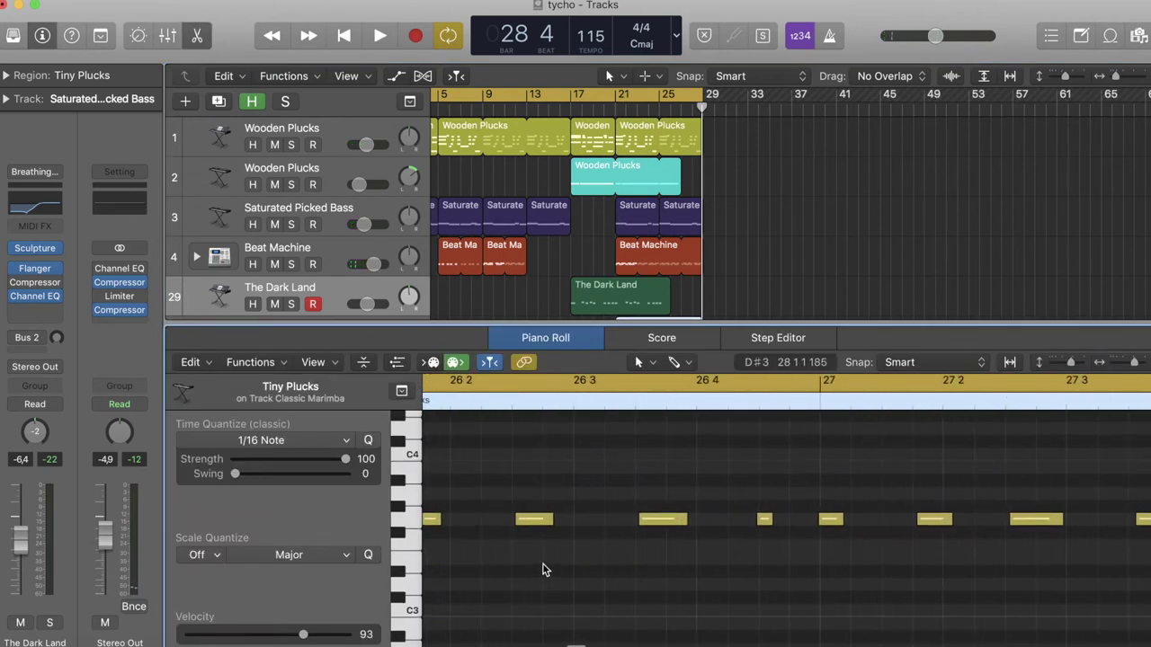
scroll(543, 569, left, 10)
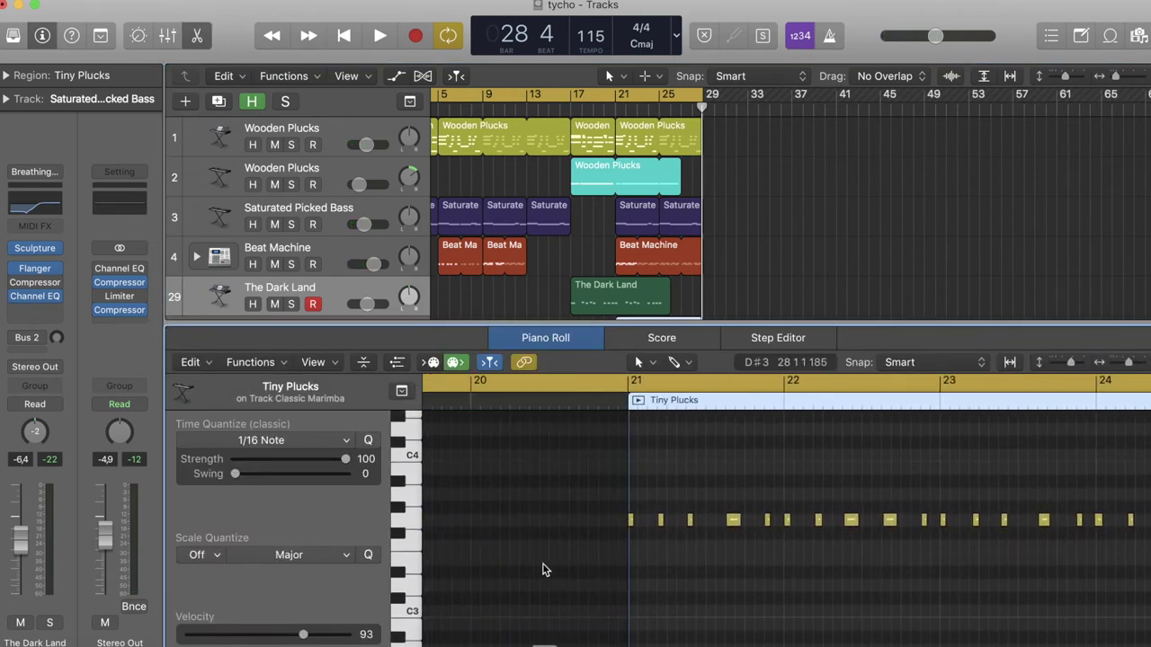
click(290, 304)
double_click(572, 112)
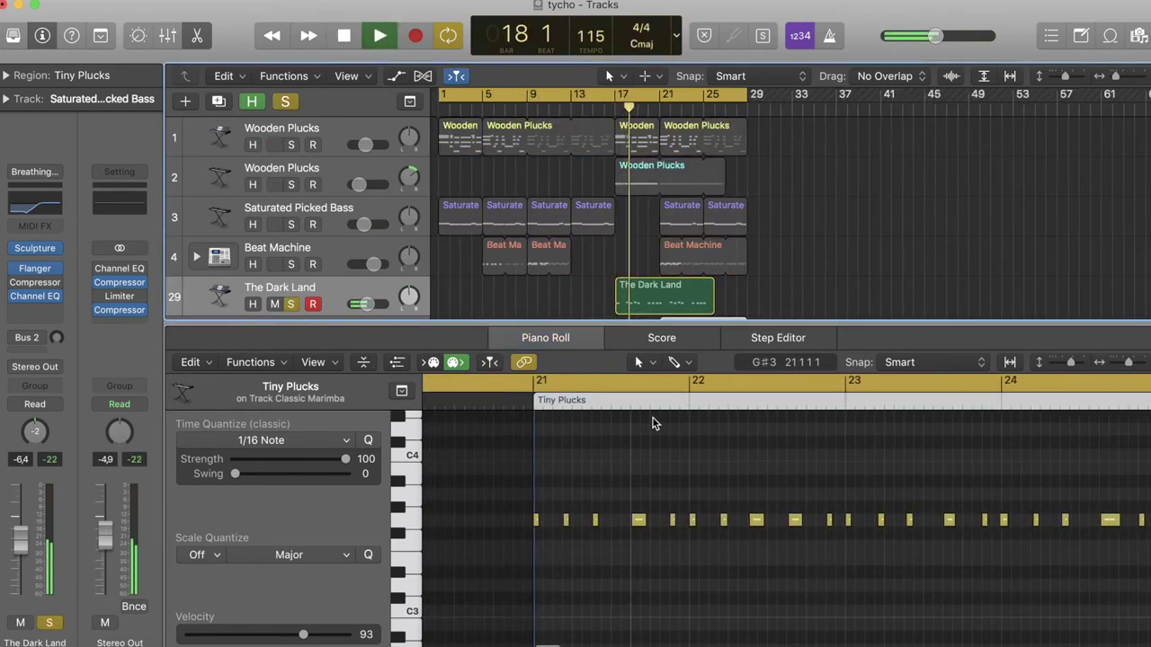
scroll(653, 418, right, 3)
scroll(660, 304, down, 1)
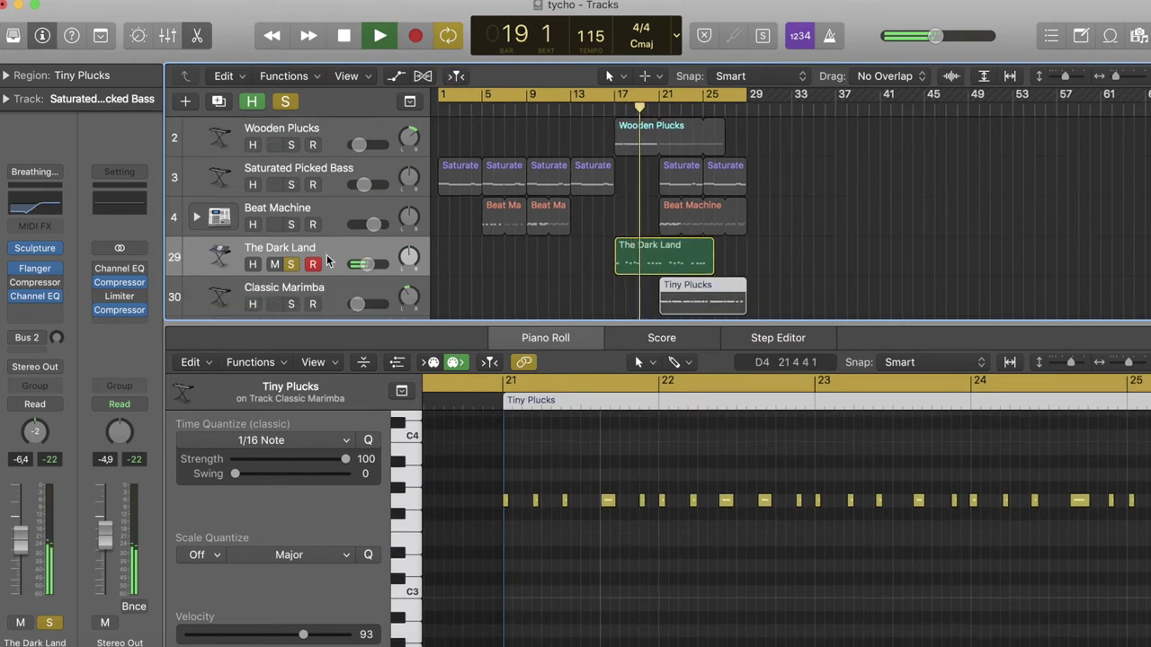
Switch the solo to Classic Marimba, stop playback and move the playhead back to bar 21
click(293, 264)
click(291, 304)
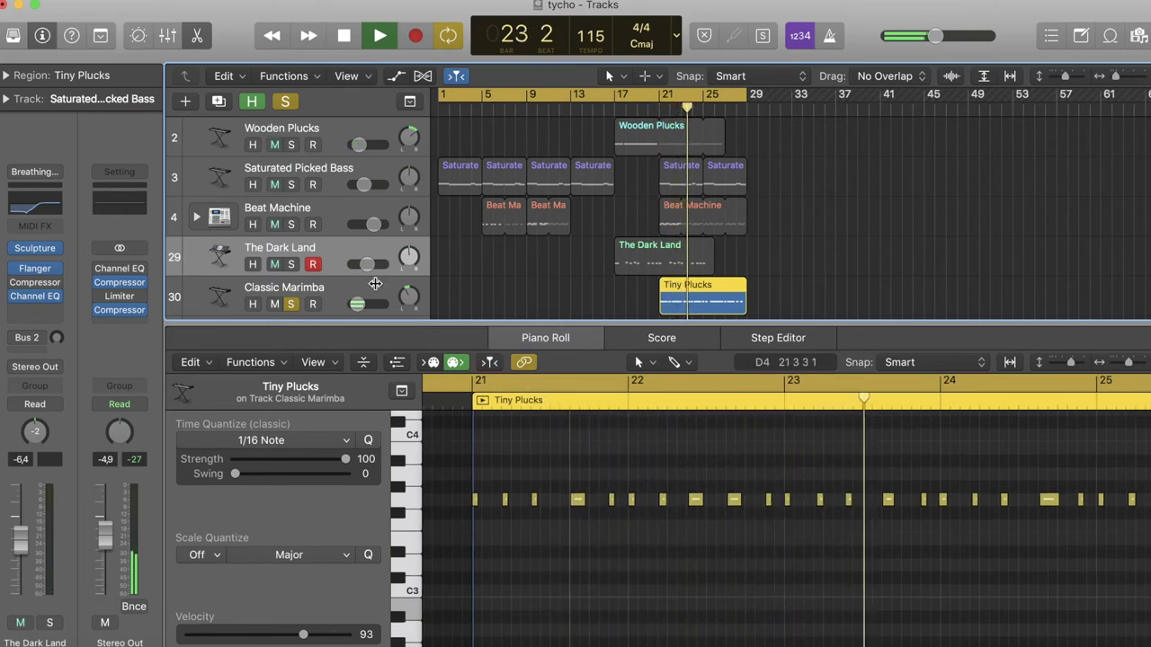
key(space)
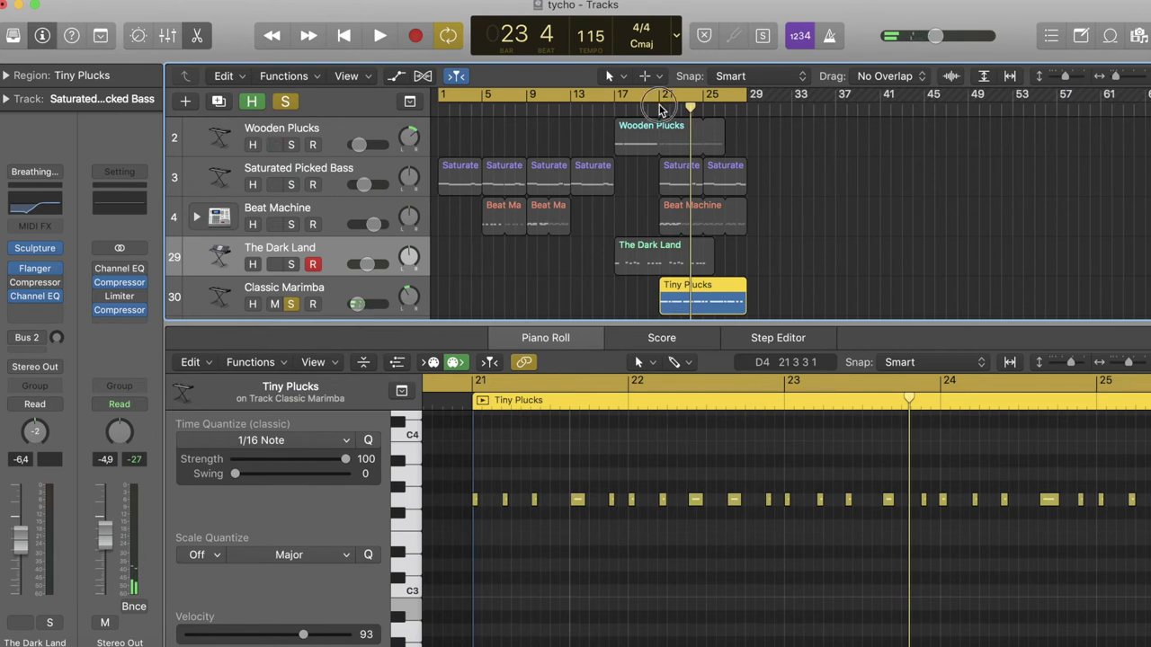
click(661, 109)
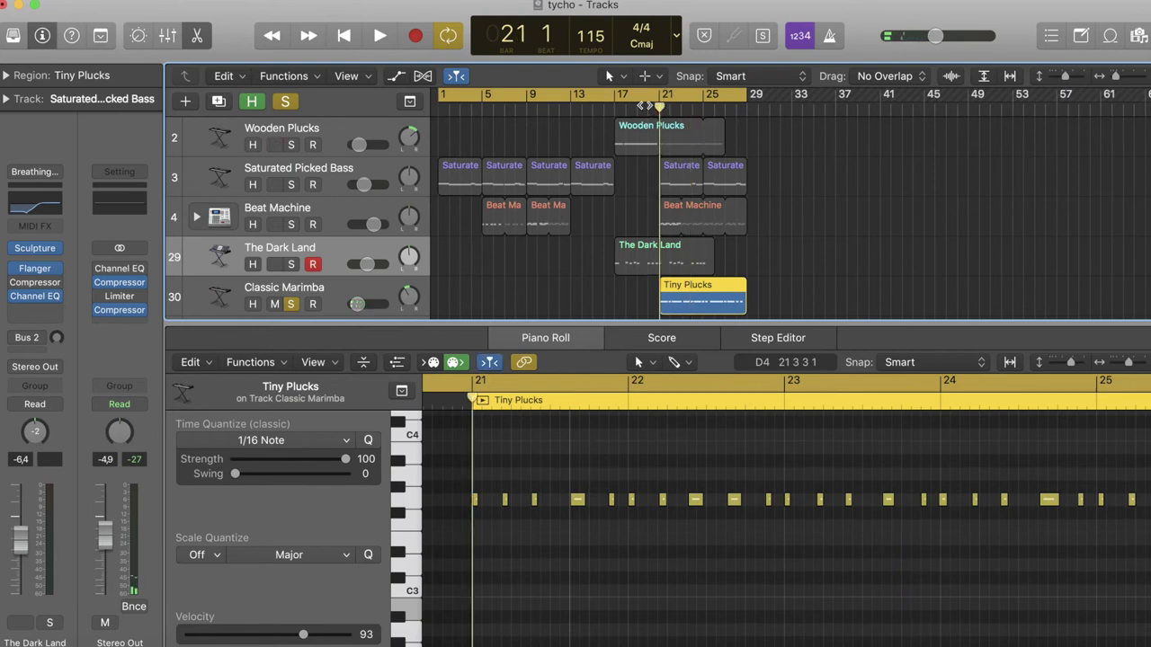
Solo both Wooden Plucks tracks and audition them briefly
click(291, 146)
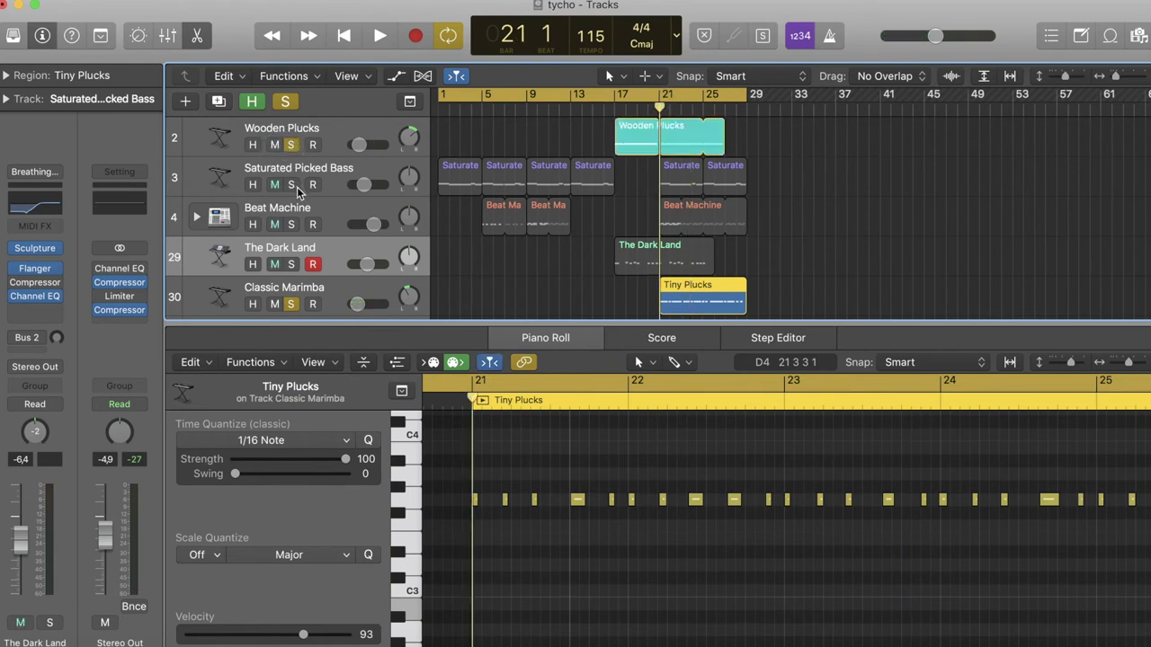
scroll(305, 200, up, 2)
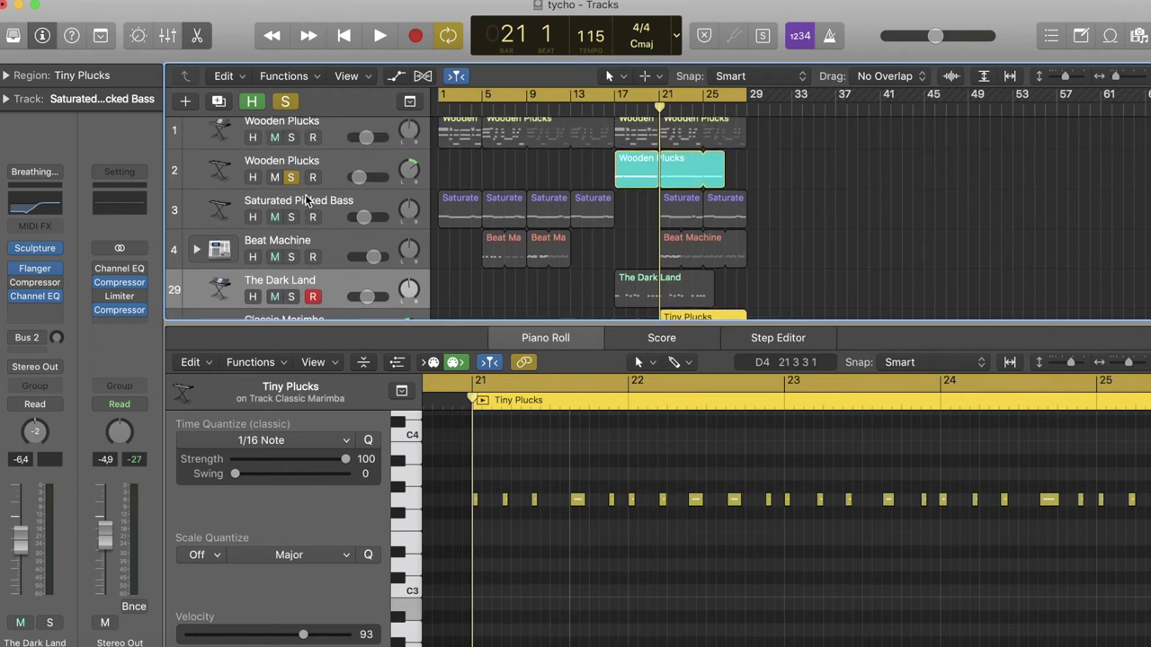
click(294, 137)
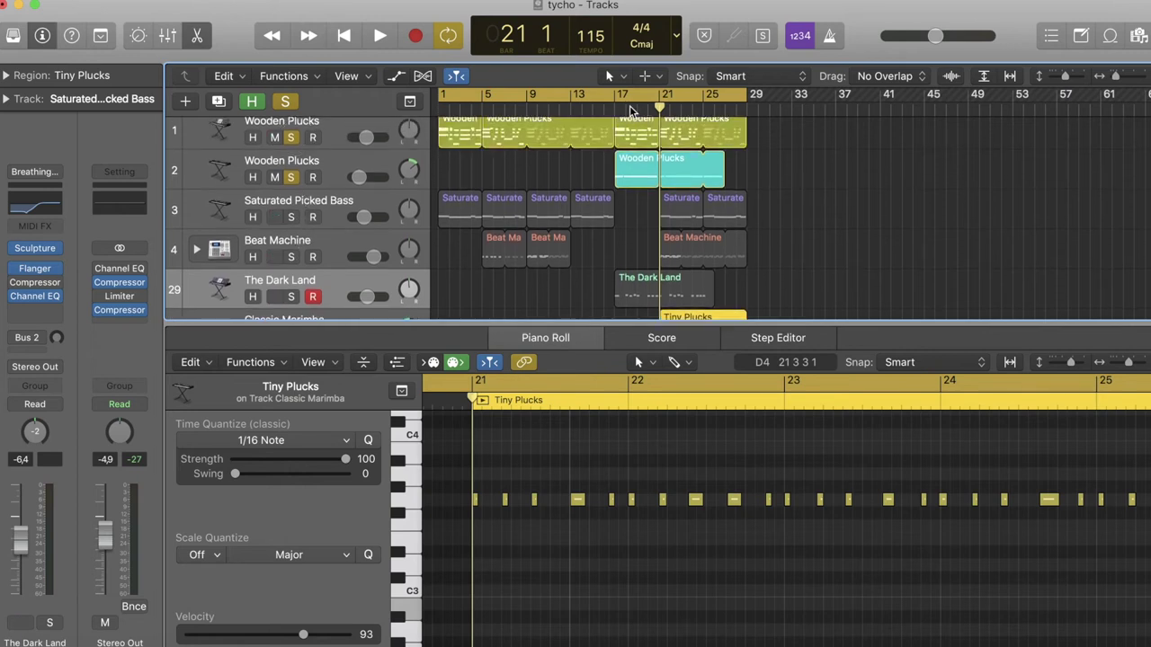
key(space)
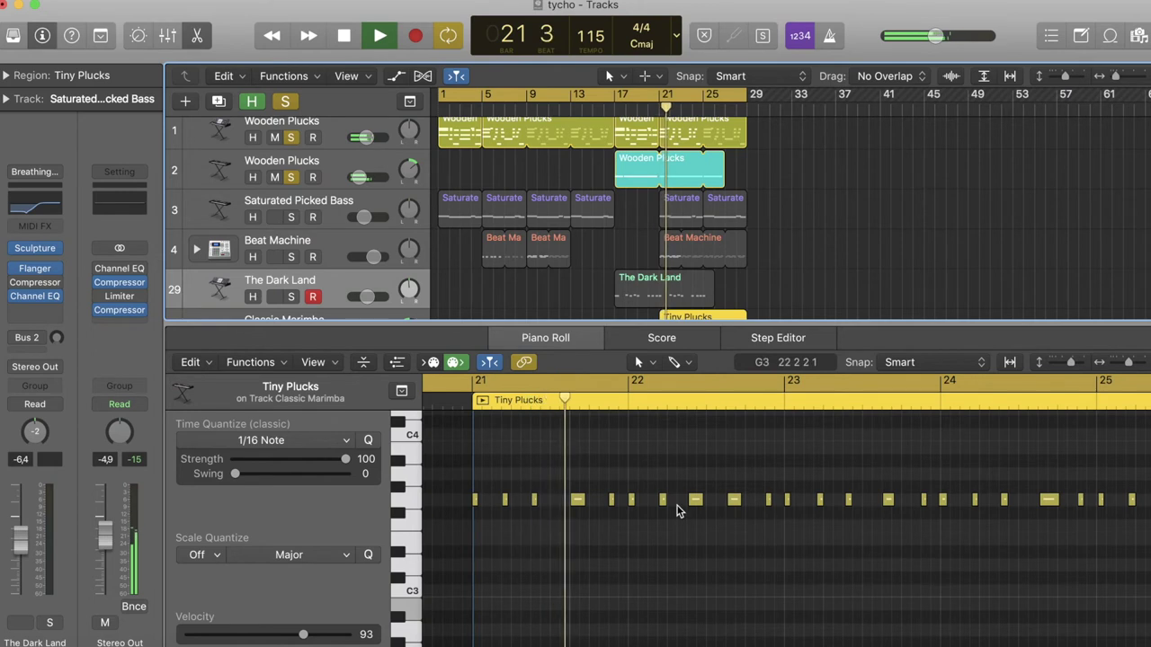
scroll(678, 511, up, 2)
scroll(679, 510, down, 2)
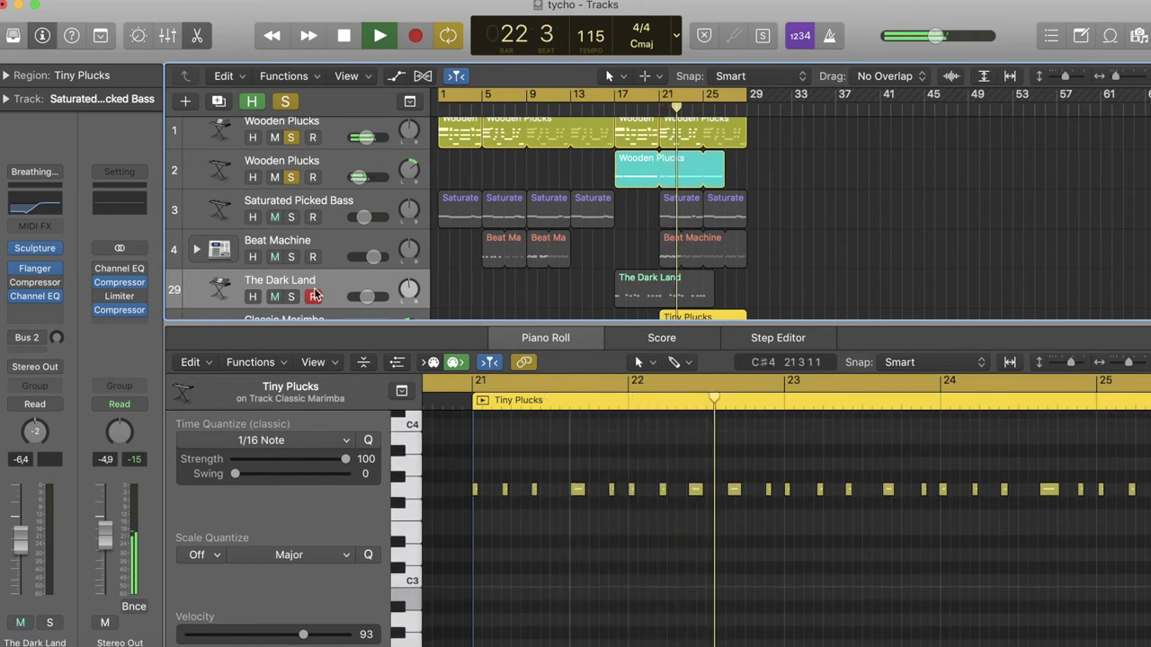
key(space)
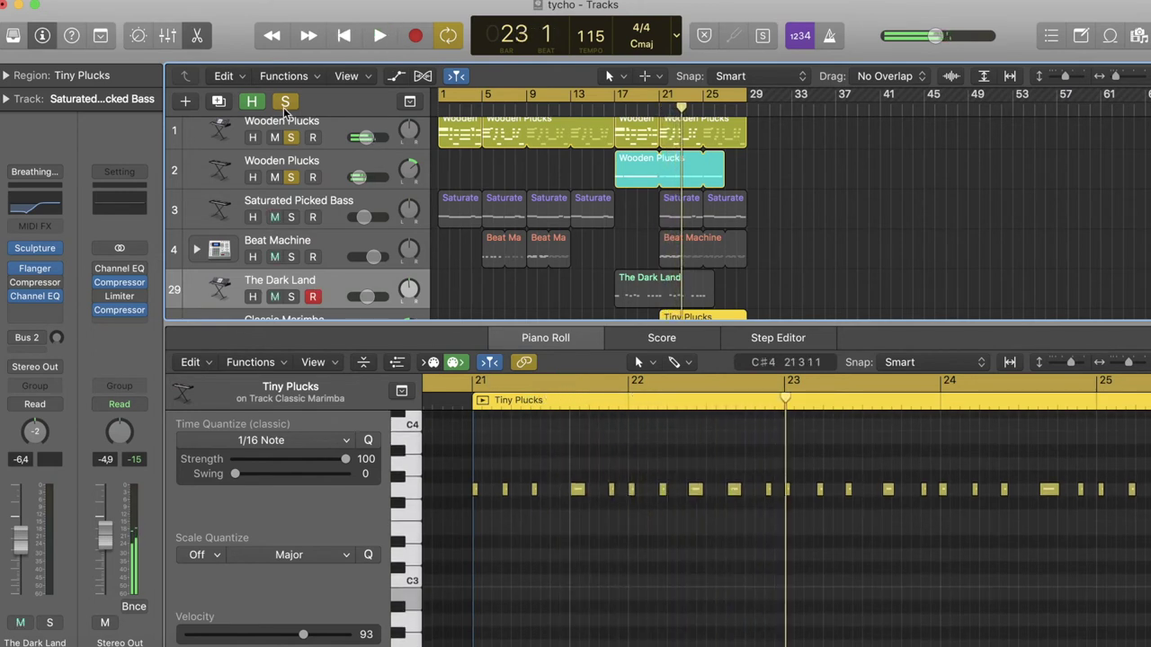
Add Saturated Picked Bass and Beat Machine to the solo, play from bar 21, close the piano roll and select Beat Machine
click(290, 217)
click(291, 257)
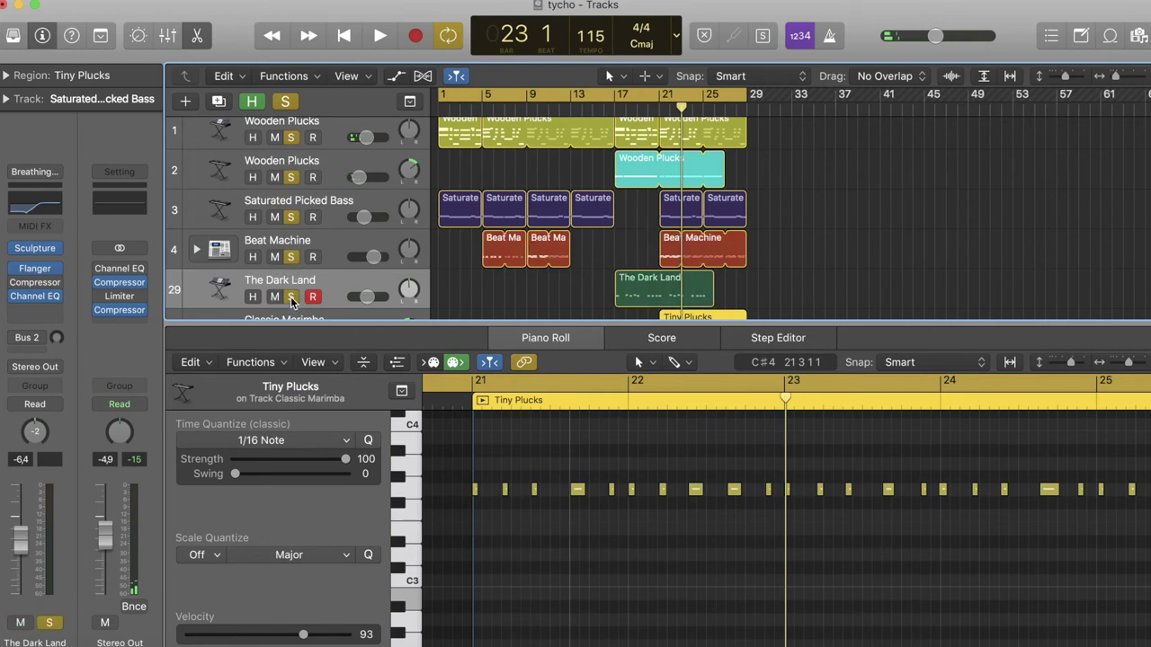
key(shift+space)
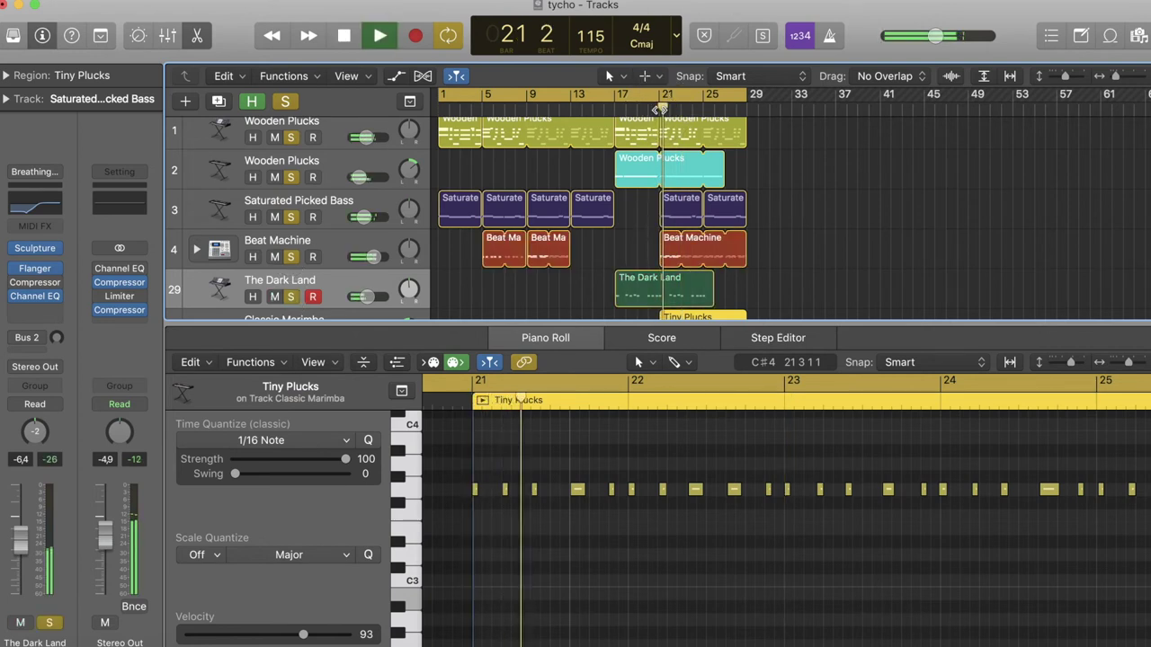
scroll(663, 279, down, 2)
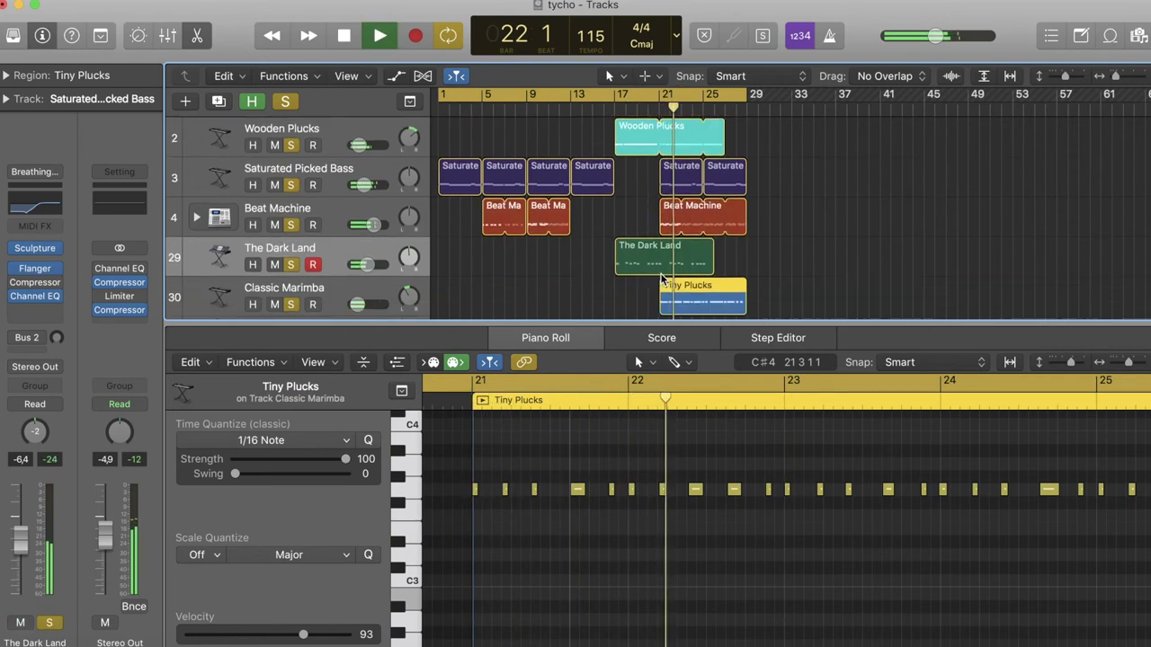
scroll(662, 278, up, 2)
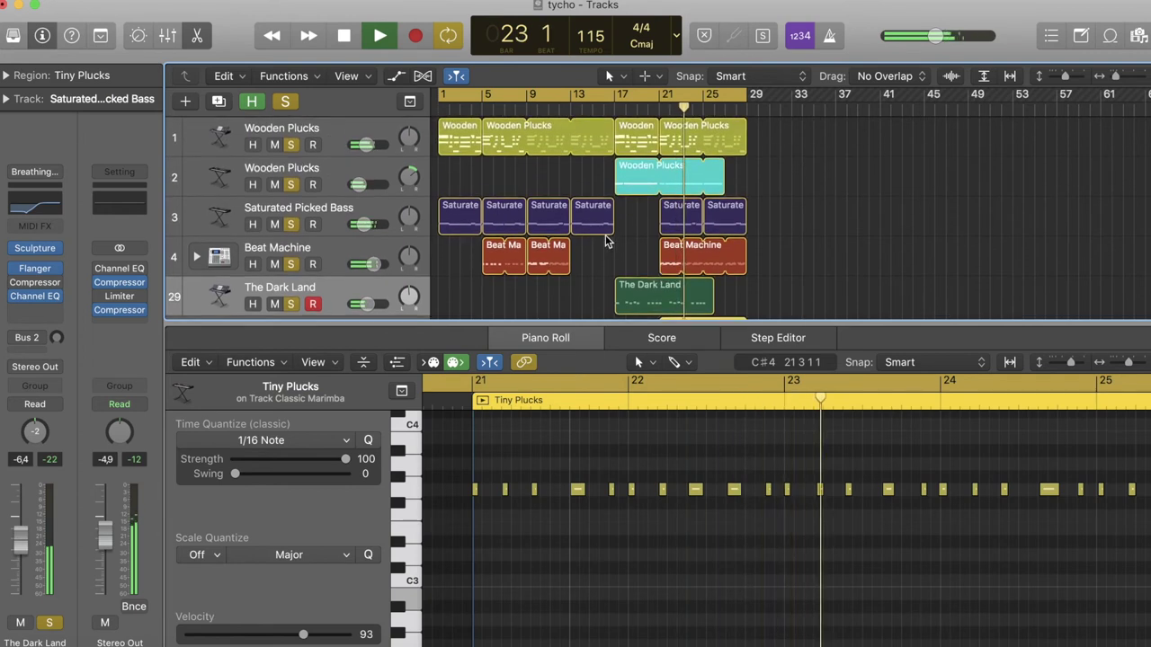
key(p)
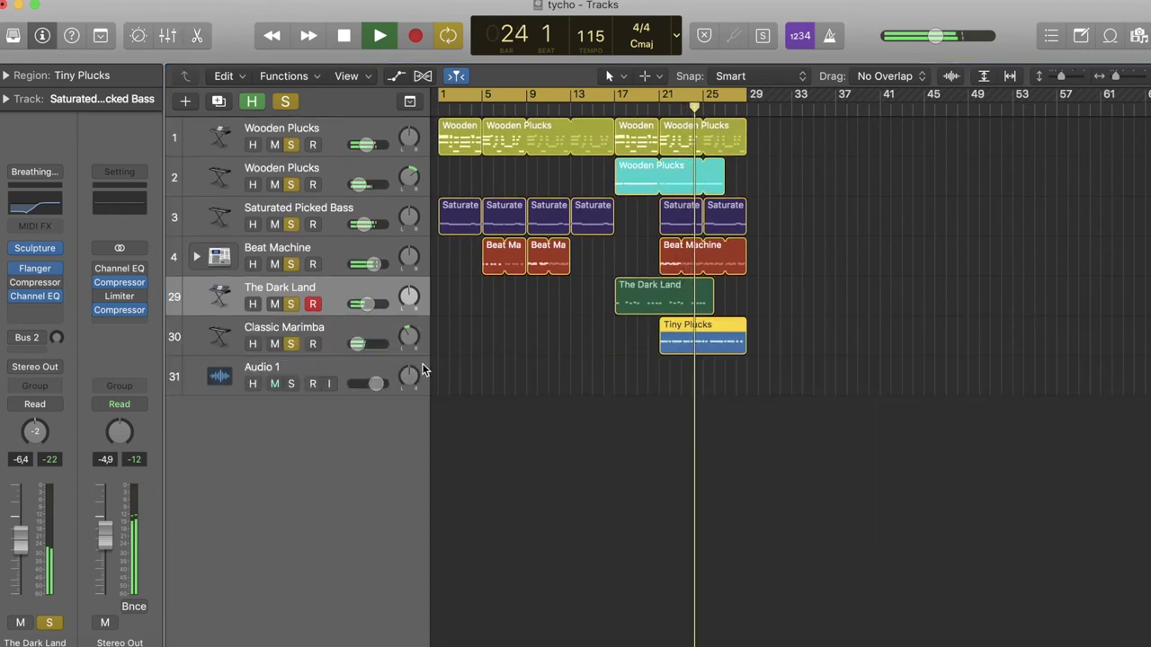
click(658, 111)
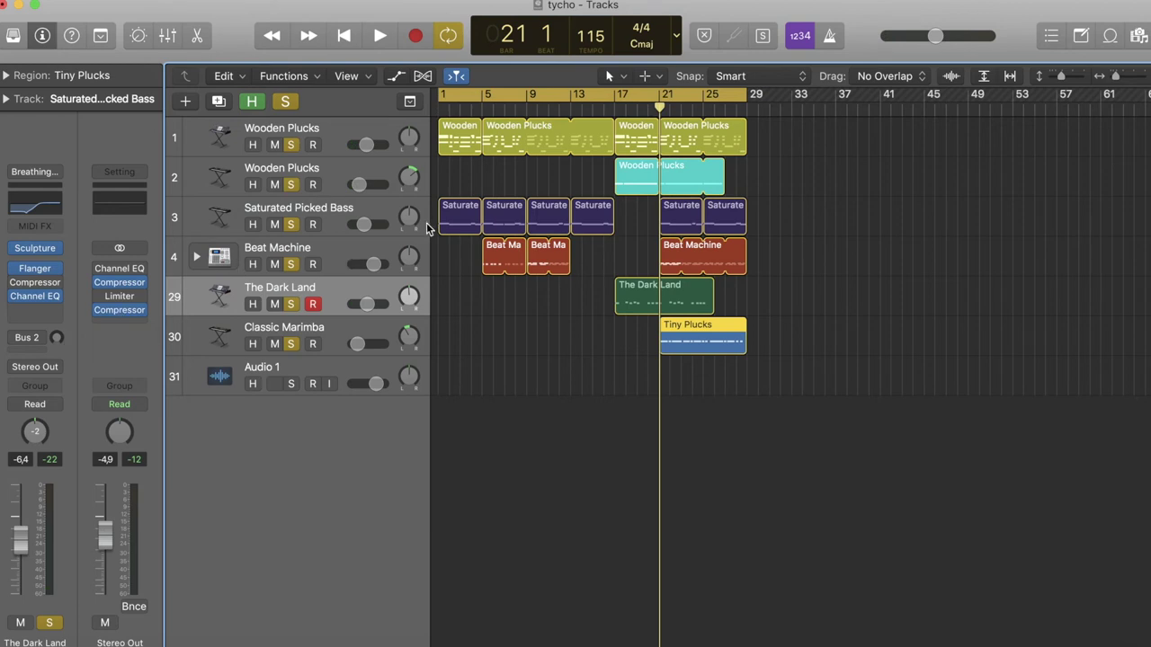
click(387, 252)
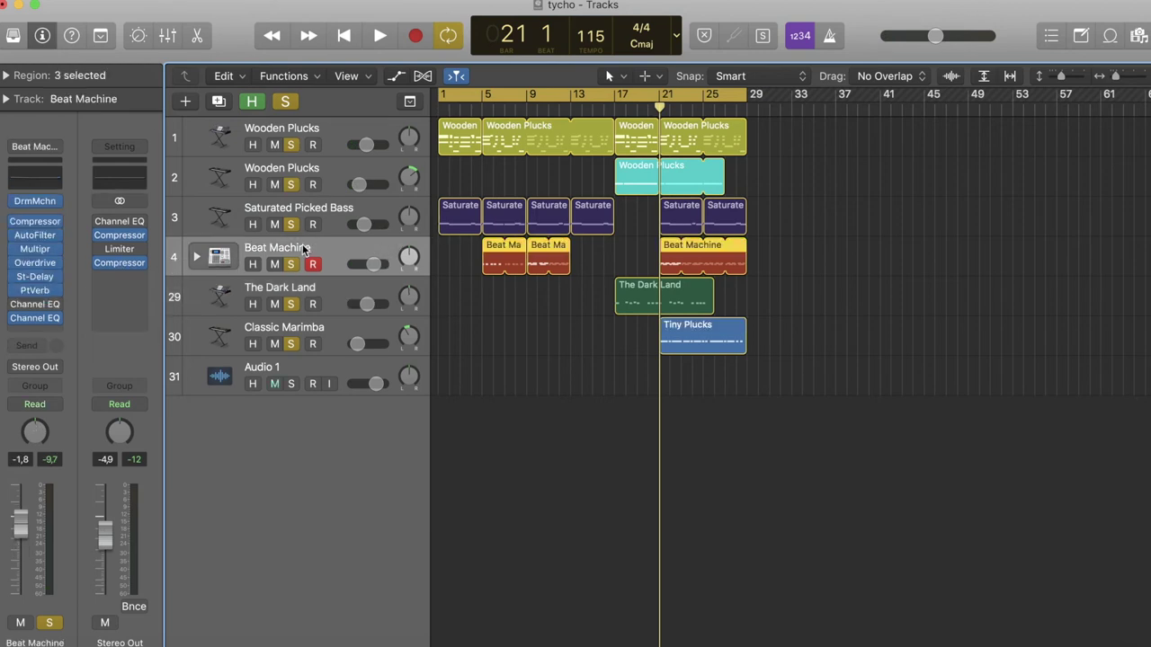
Open the Stereo Out compressor, keep Kick 1 as side-chain source and switch to the Graph view
click(126, 236)
click(809, 72)
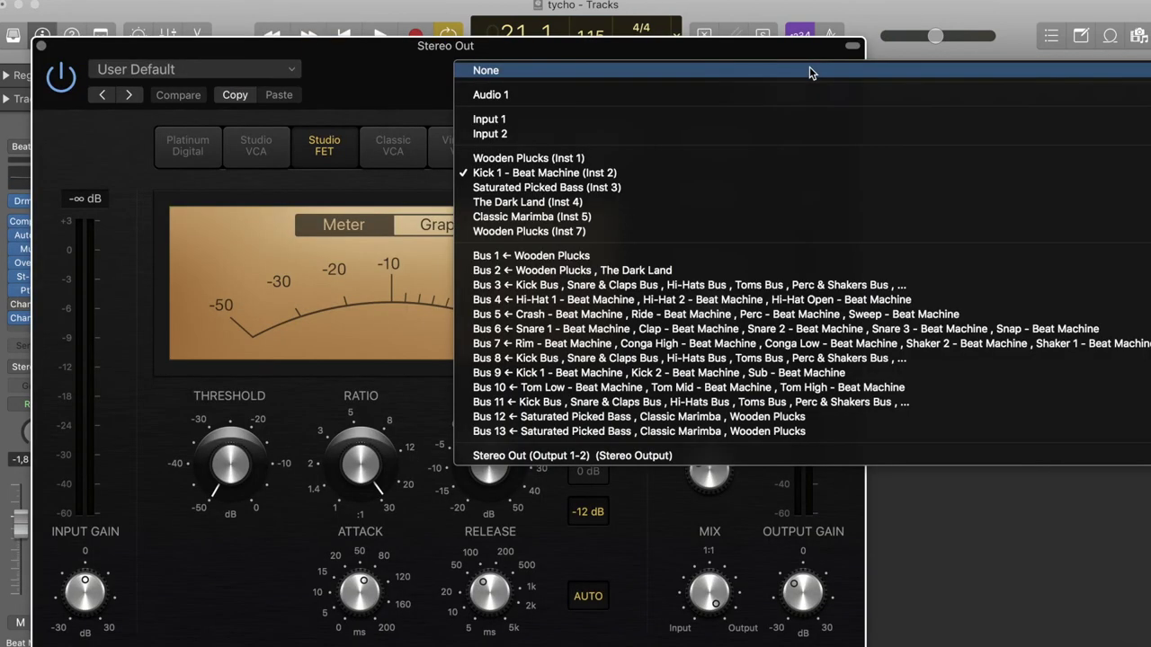
click(349, 101)
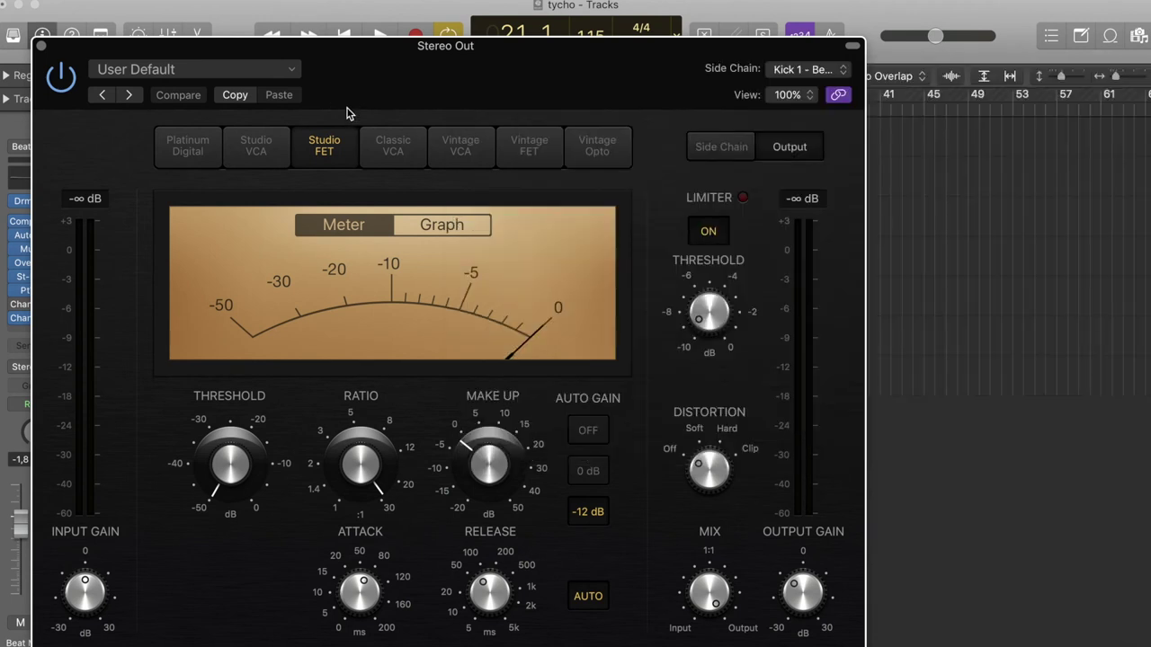
click(442, 228)
Play from bar 5 to hear the side-chained compression, then close the compressor and stop
key(space)
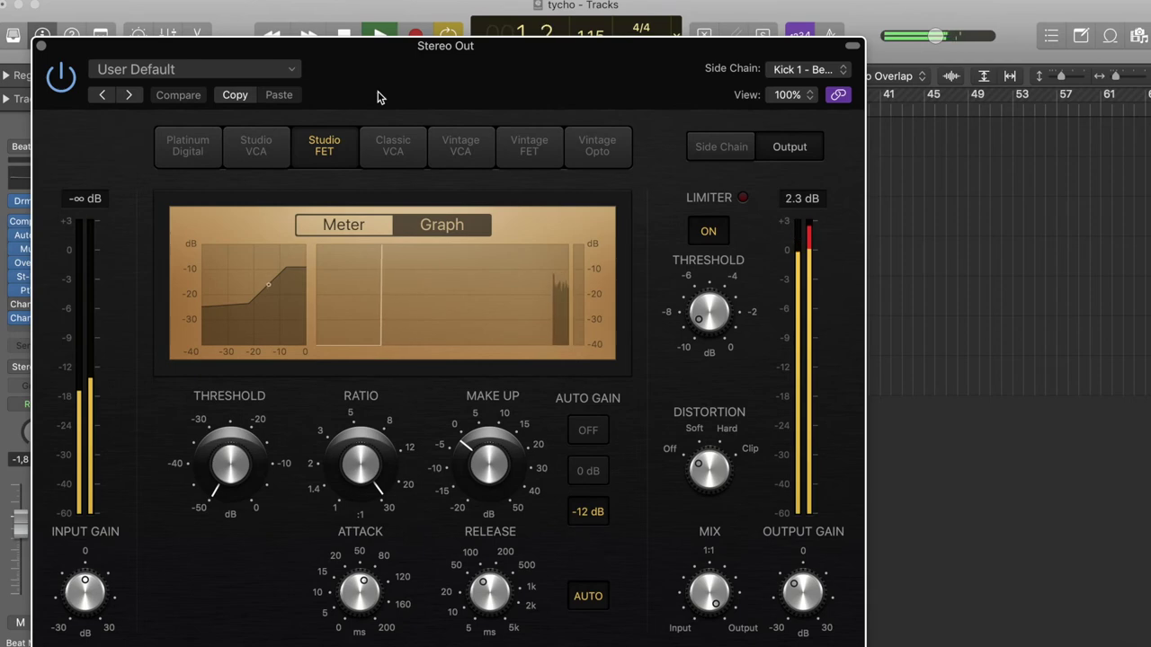
drag(380, 82, 490, 359)
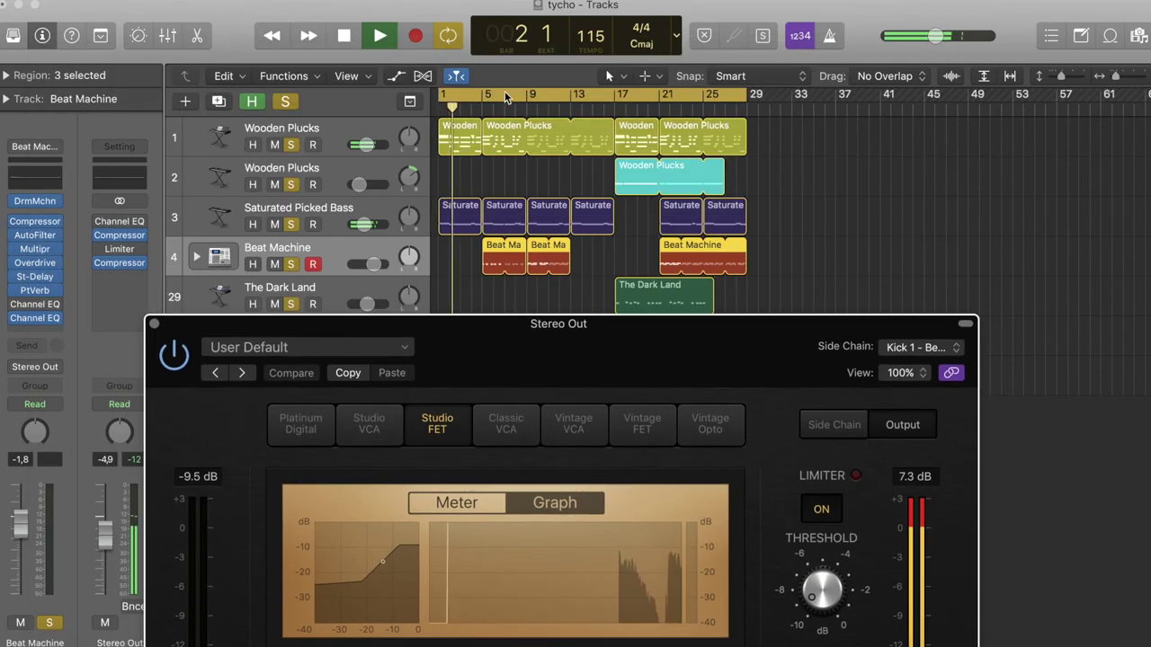
click(481, 111)
drag(509, 326, 494, 148)
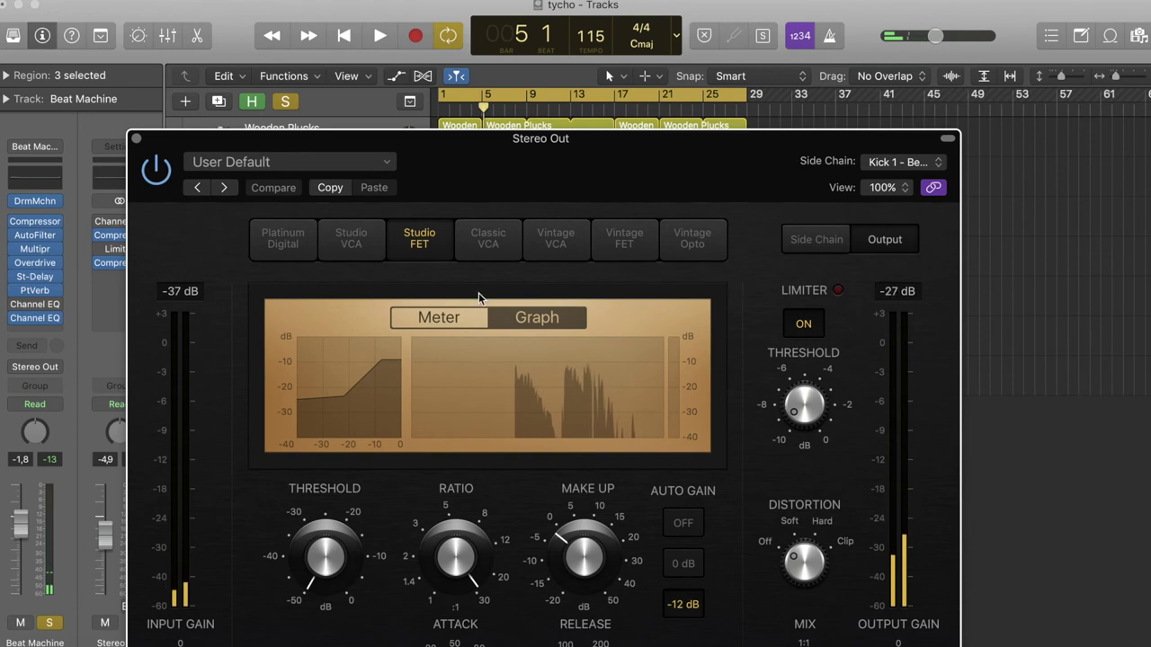
drag(463, 289, 492, 315)
key(space)
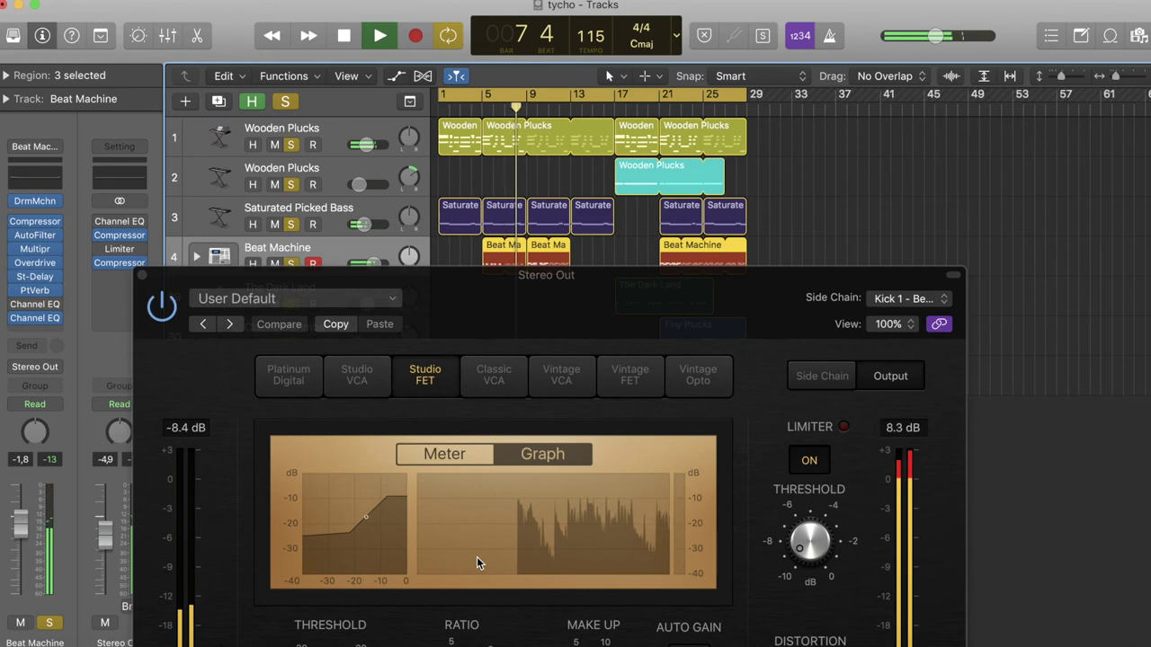
drag(527, 308, 560, 441)
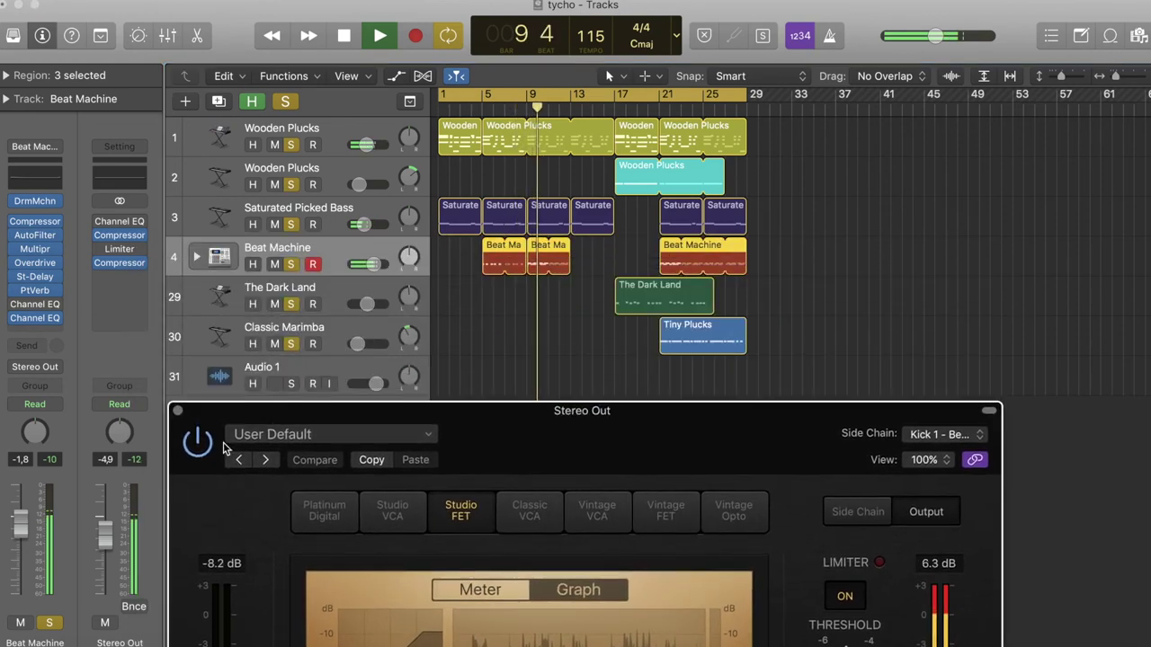
click(178, 411)
key(space)
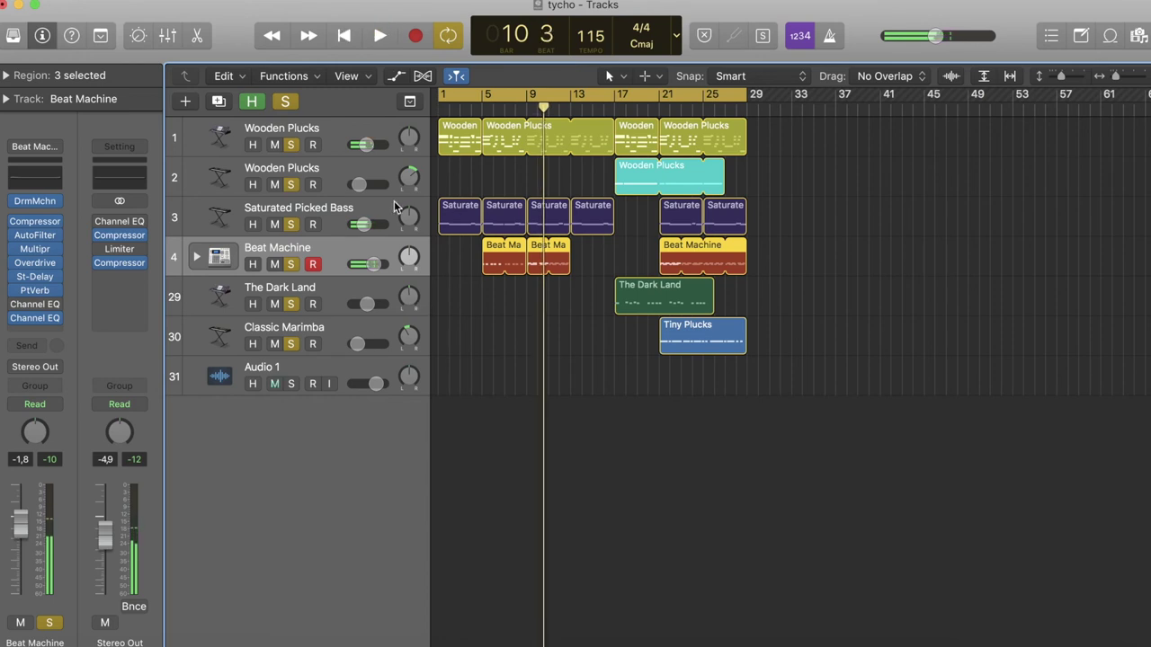
Clear the solos on Beat Machine, Classic Marimba, Saturated Picked Bass and both Wooden Plucks tracks
click(290, 266)
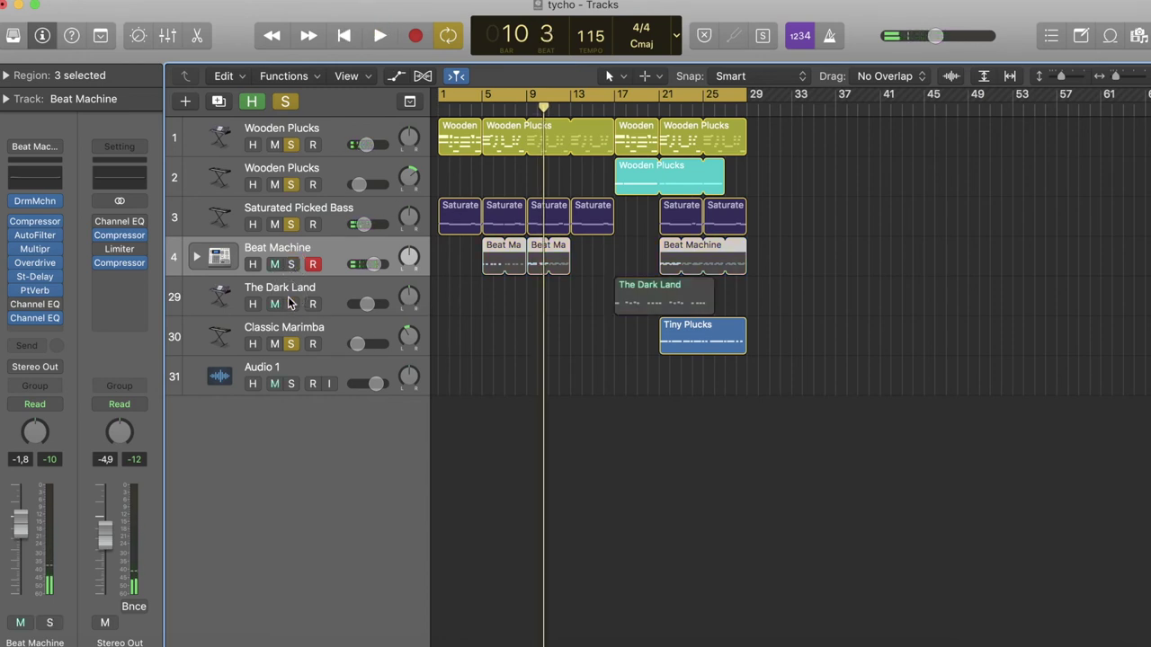
click(290, 342)
click(291, 343)
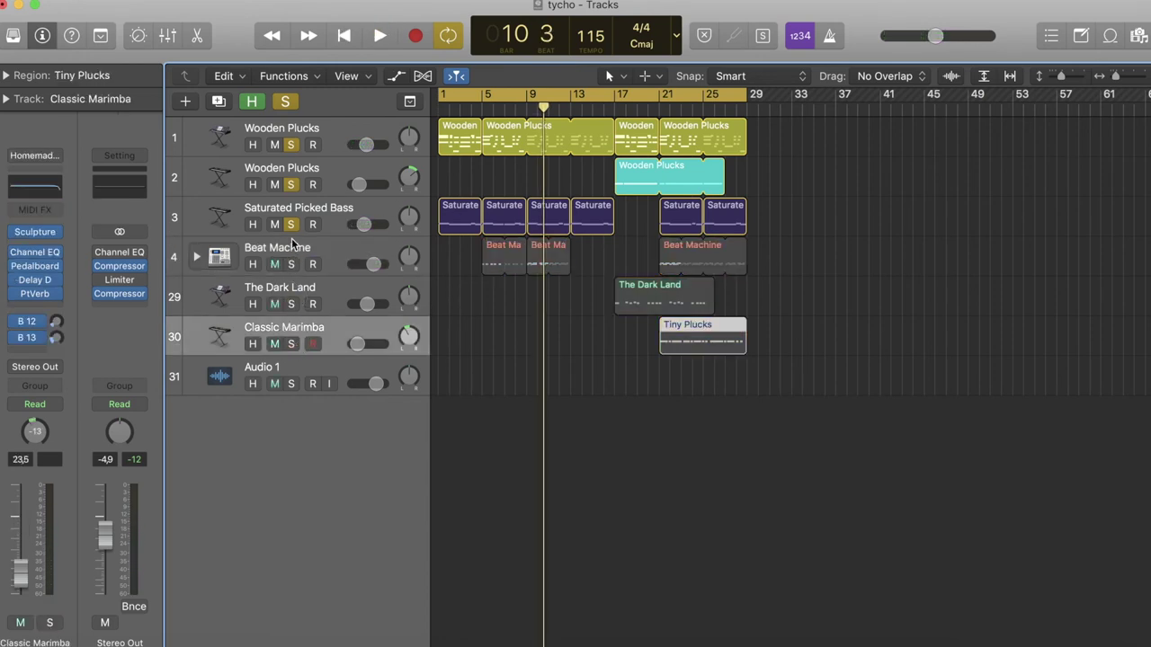
click(292, 225)
click(290, 185)
click(290, 145)
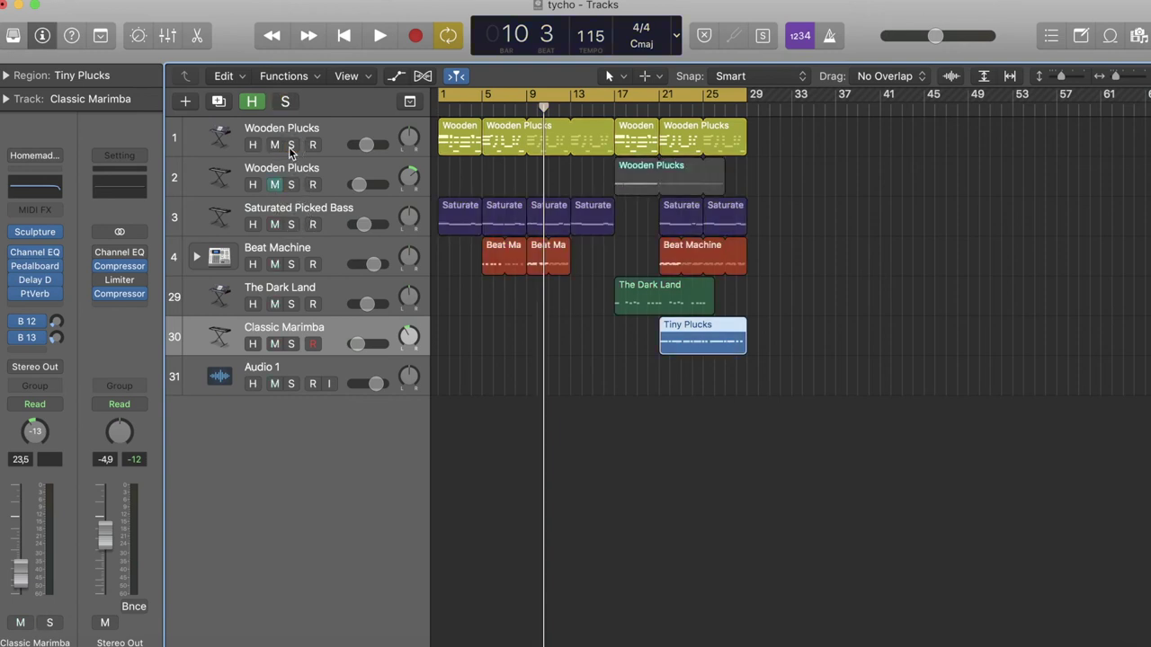
Open the second Stereo Out compressor and play the full mix from bar 5
click(119, 267)
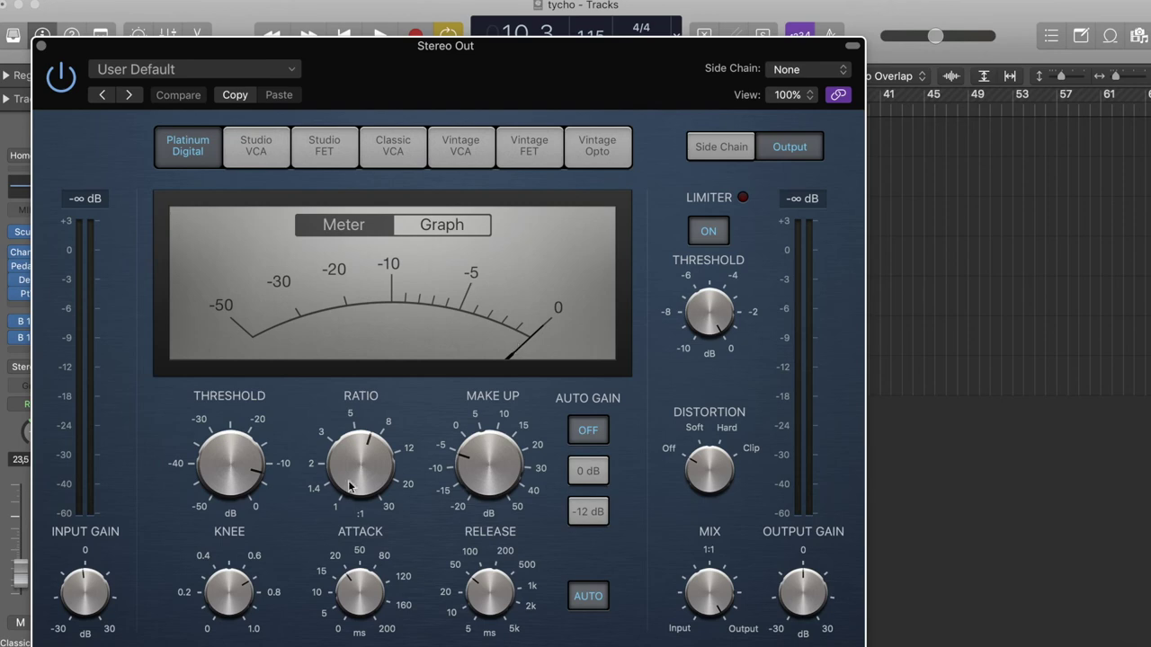
drag(470, 67, 555, 401)
click(483, 111)
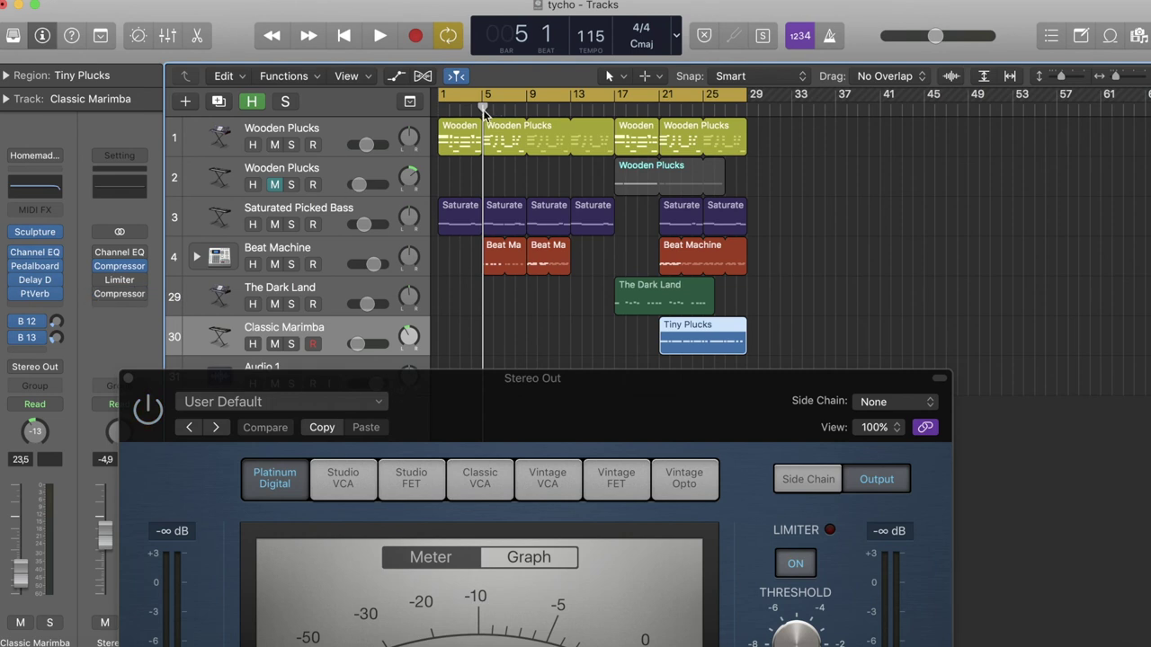
key(space)
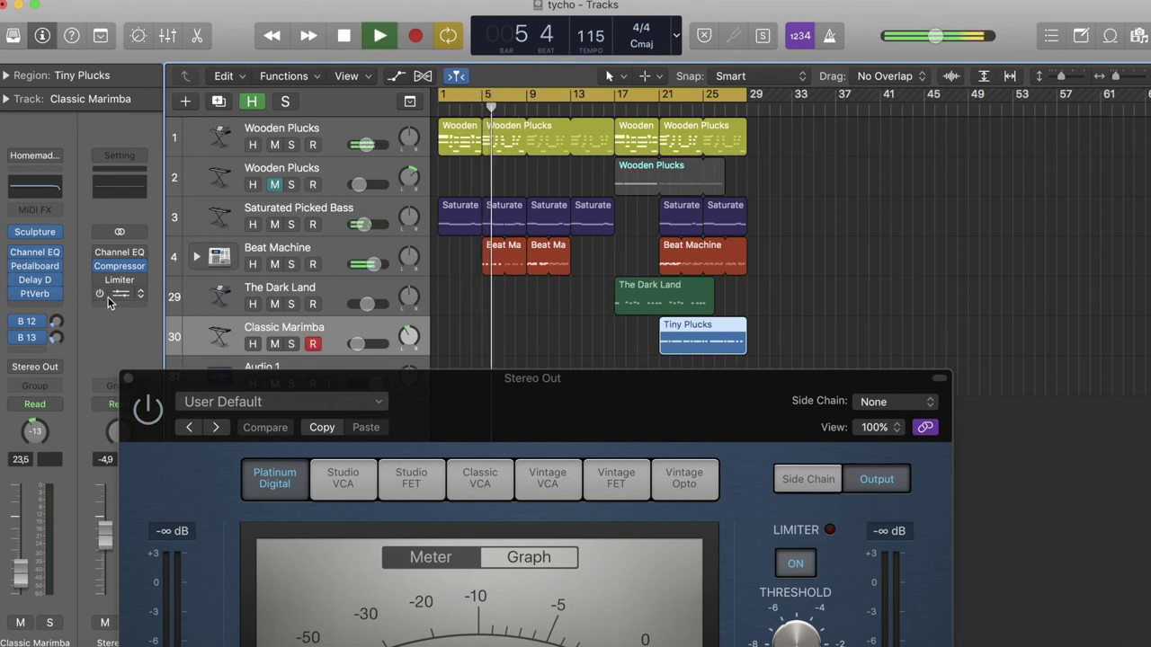
key(space)
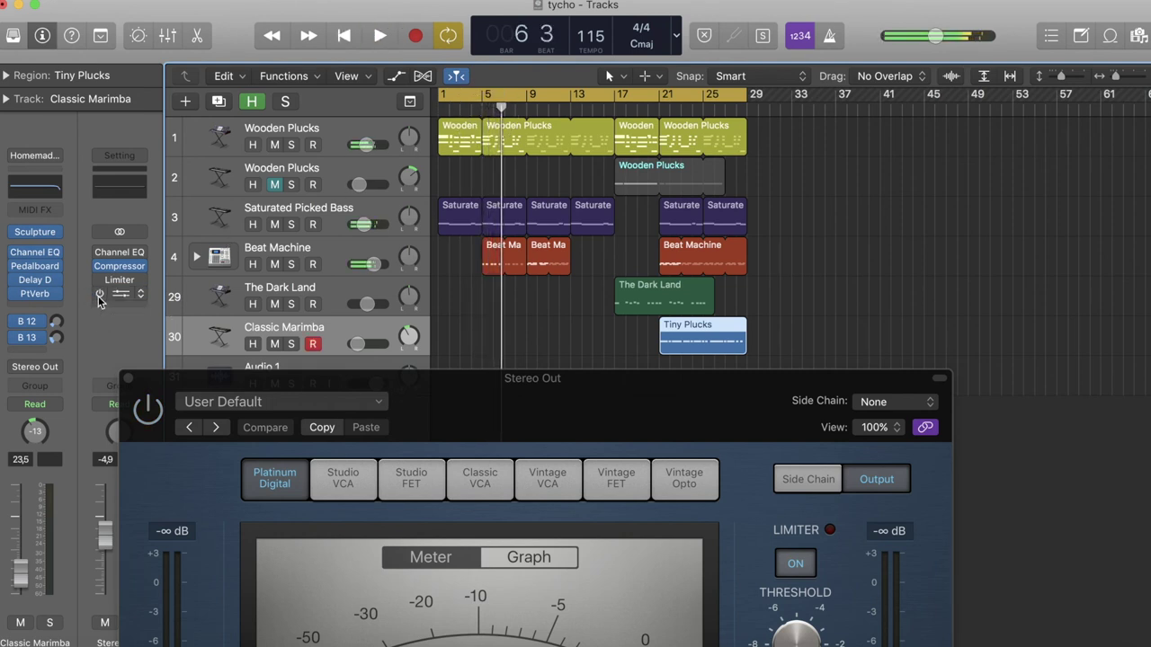
click(482, 109)
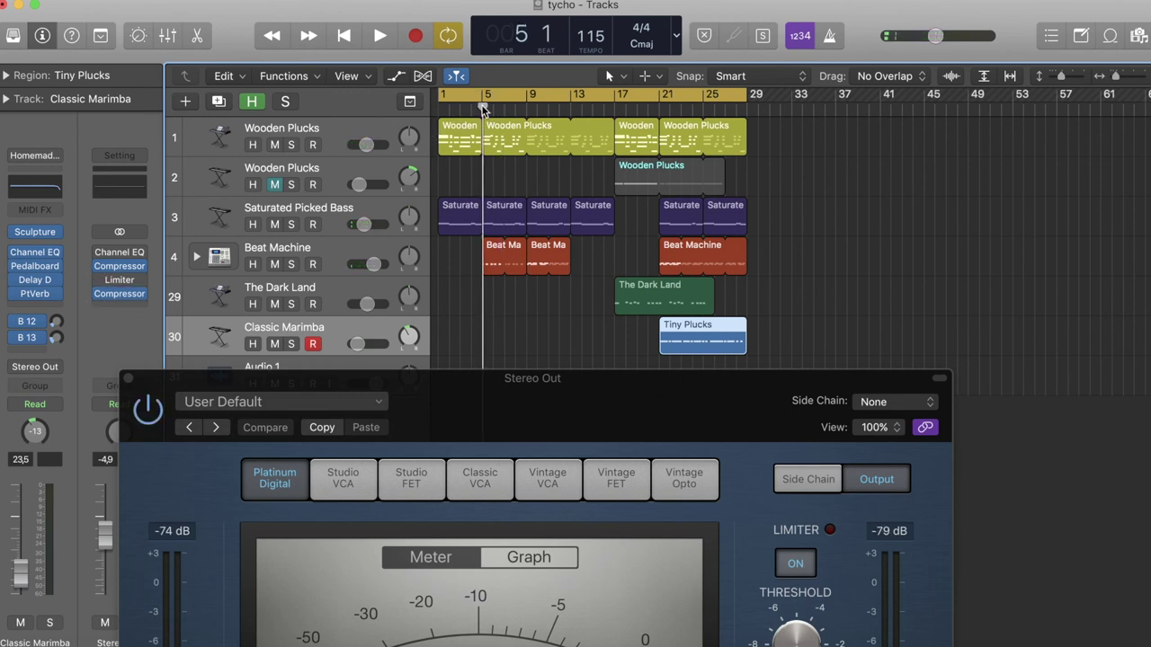
key(space)
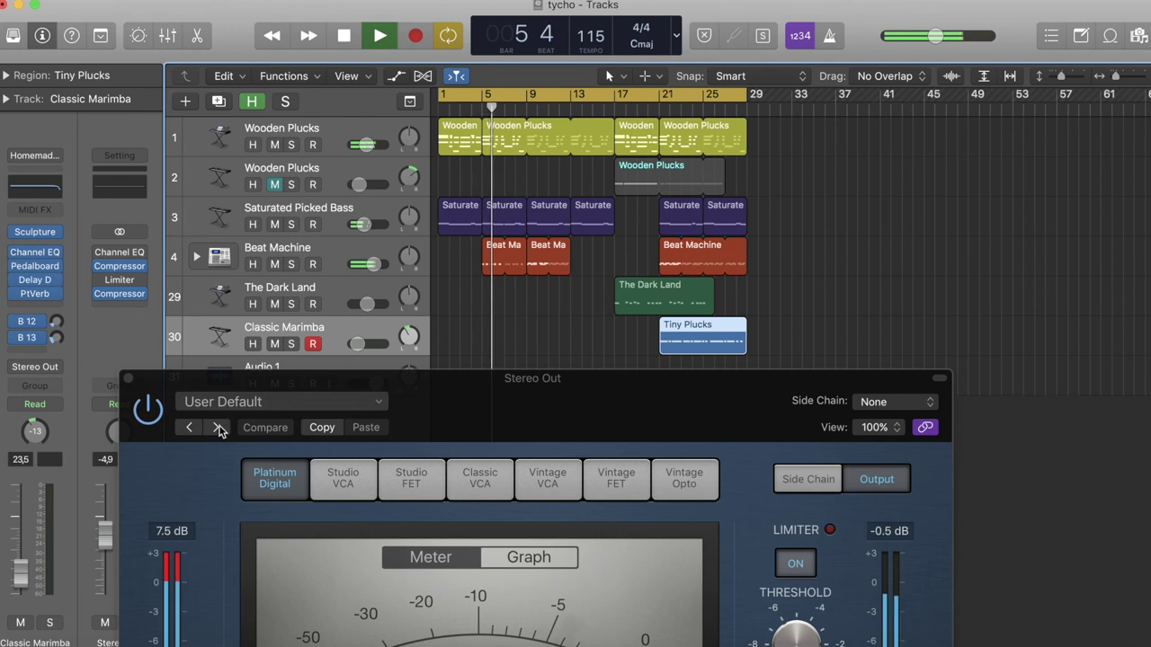
Switch the Stereo Out compressor to its Graph display, then close its window
click(529, 557)
drag(526, 436, 526, 344)
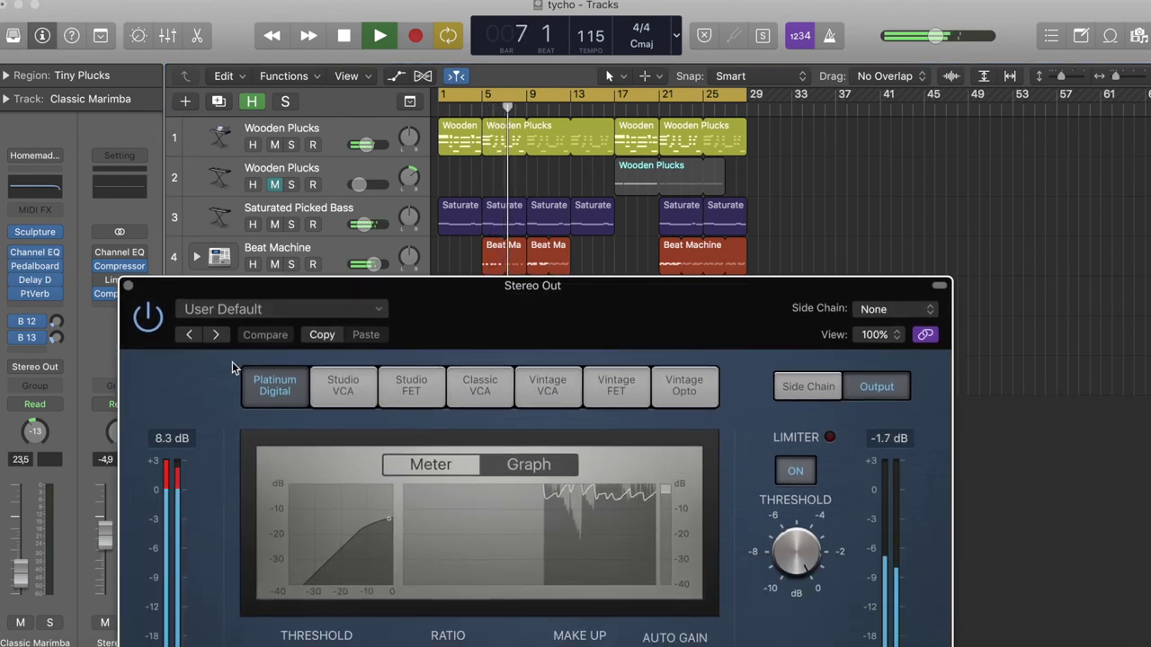
click(129, 286)
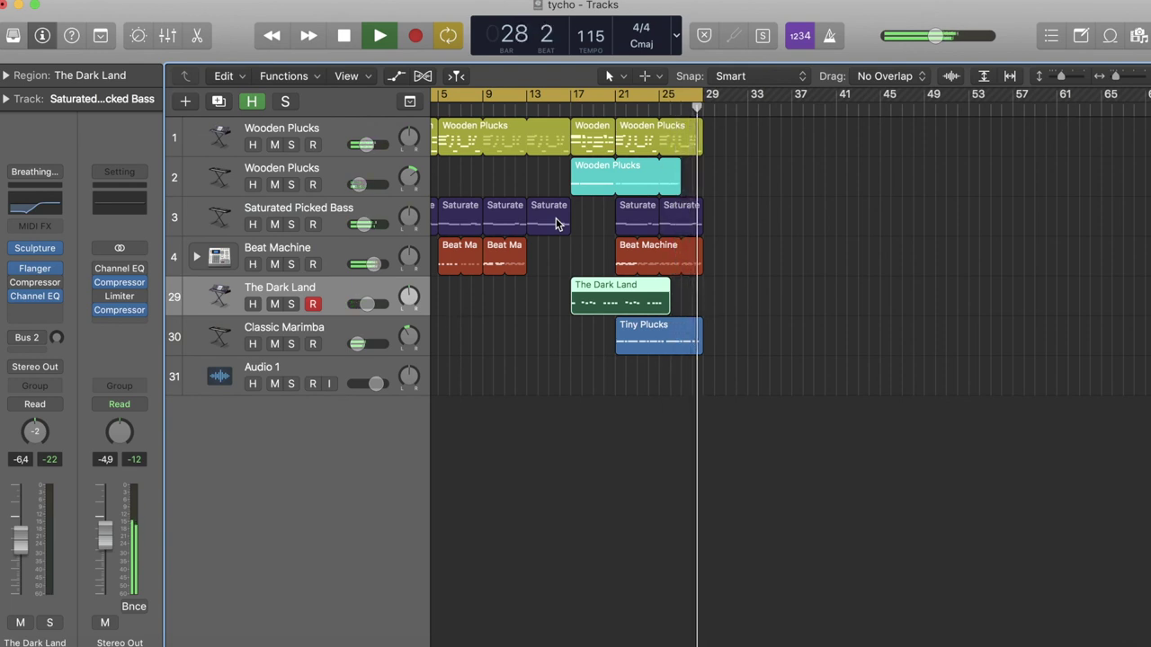
Select the Tiny Plucks region on the Classic Marimba track
click(658, 345)
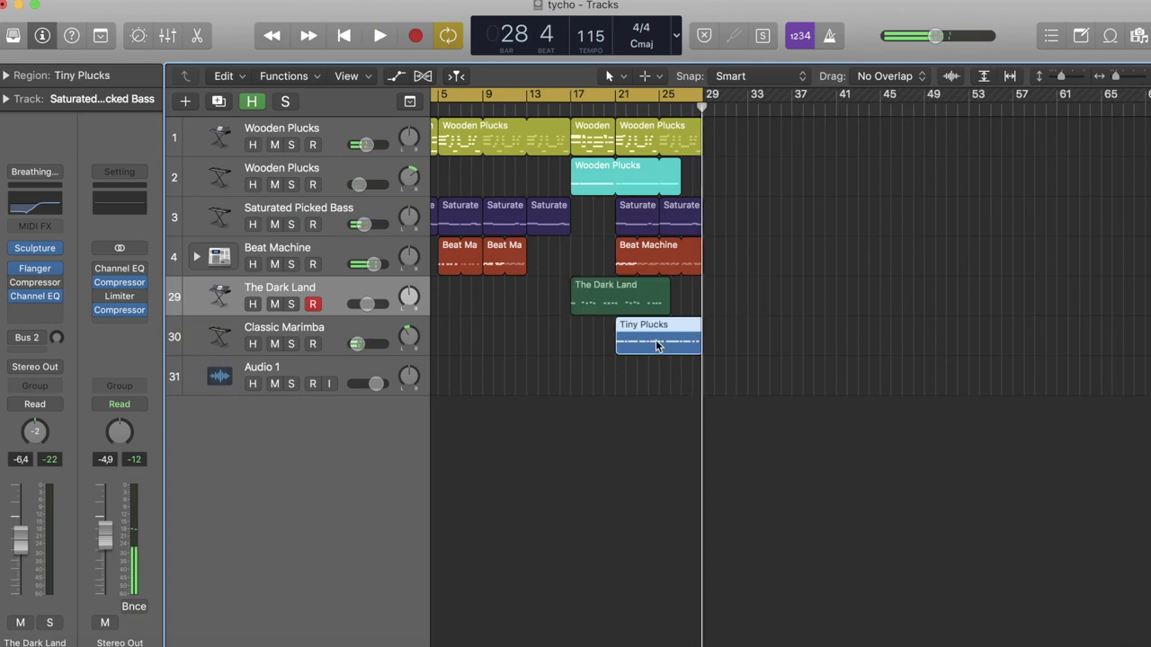